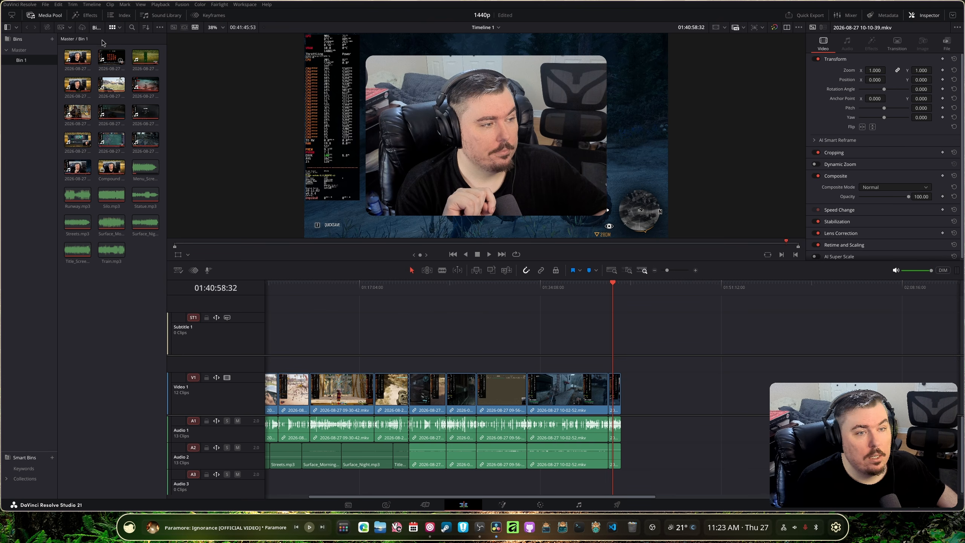
# Step: Create subtitles from the timeline audio in English with the Subtitle Default preset, 42 characters per line and single lines
pyautogui.click(91, 5)
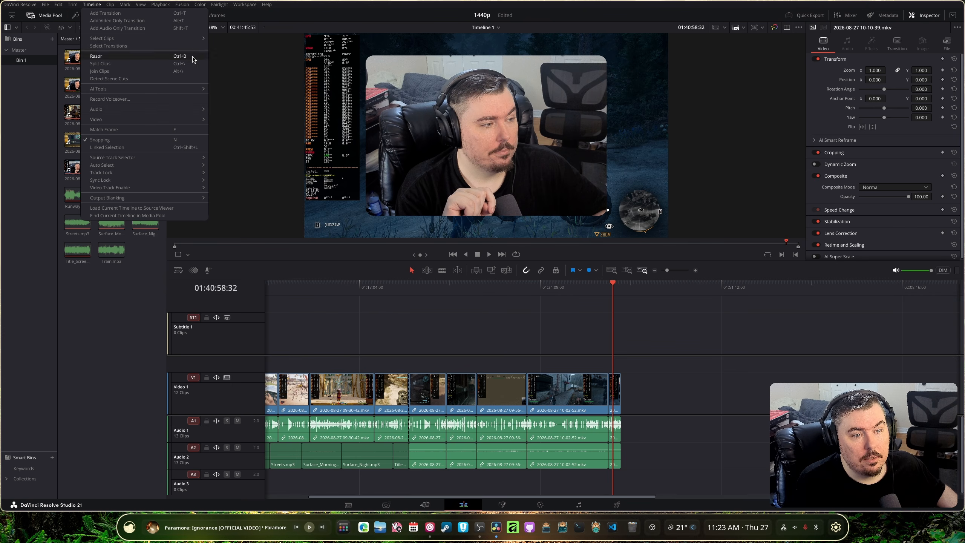
pyautogui.moveTo(199, 94)
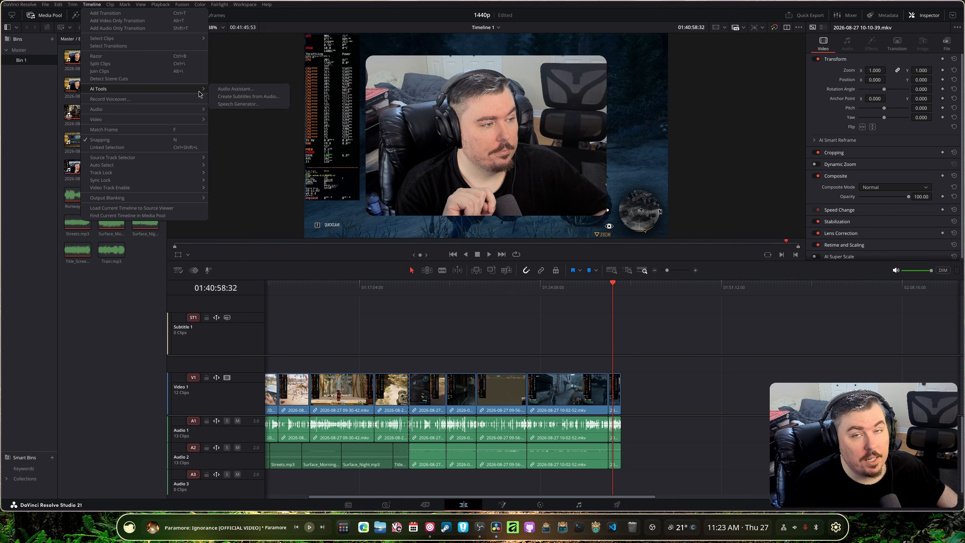
pyautogui.click(238, 97)
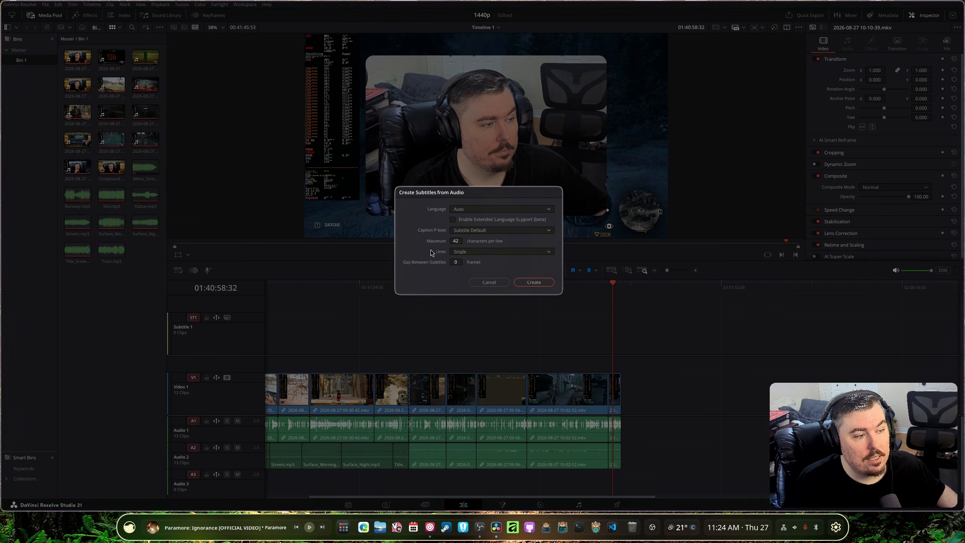
pyautogui.click(475, 209)
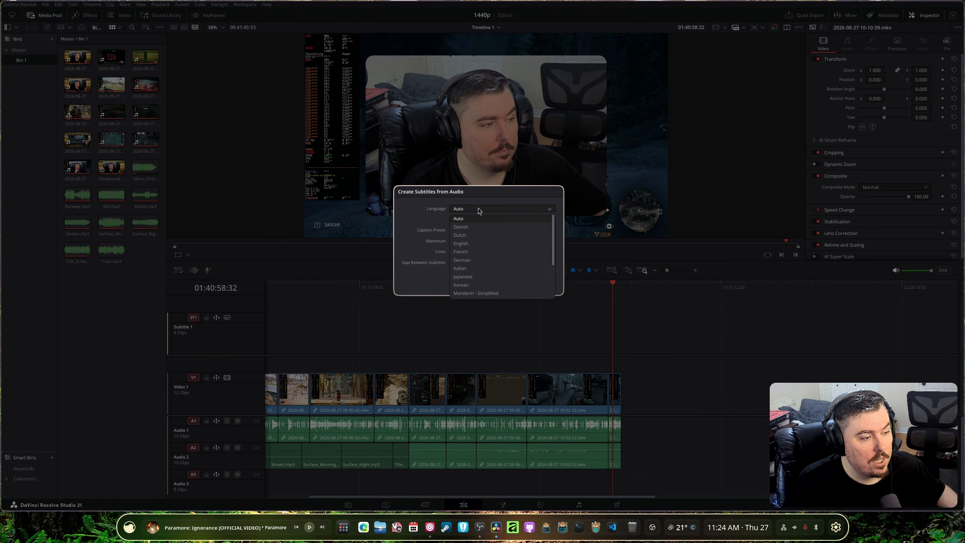
pyautogui.click(481, 243)
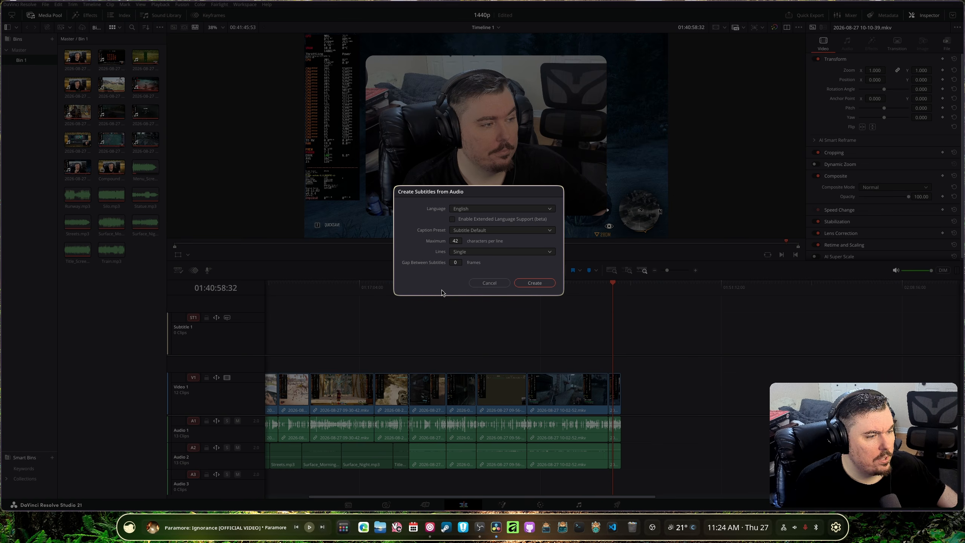
pyautogui.click(491, 231)
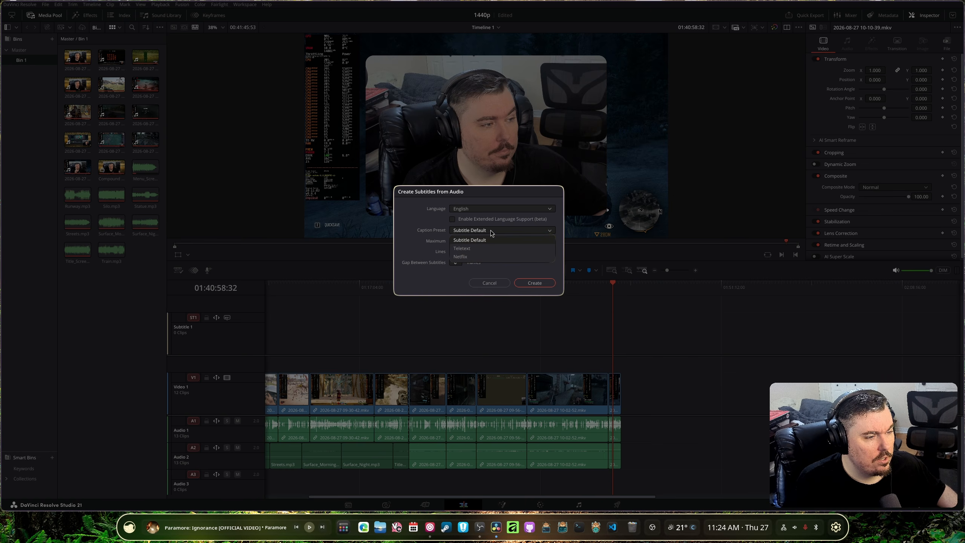
pyautogui.click(432, 236)
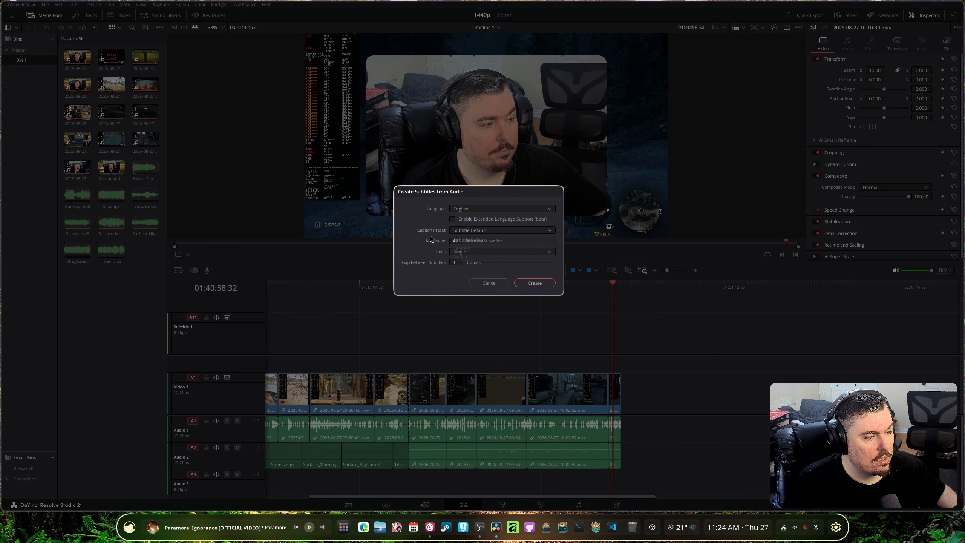
pyautogui.click(529, 284)
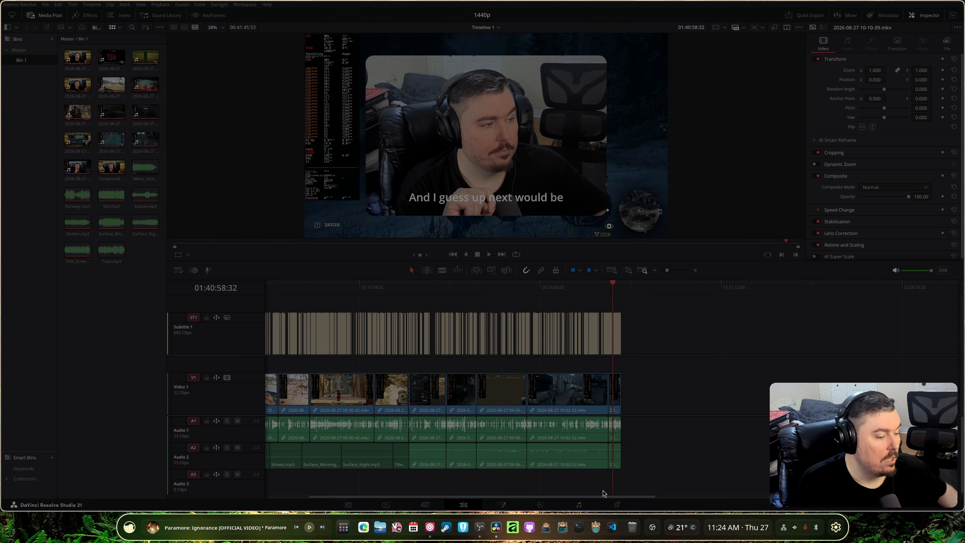
# Step: Return the playhead to the start of the timeline and magnify the subtitle clips there until their text is readable
pyautogui.moveTo(595, 497); pyautogui.dragTo(457, 493)
pyautogui.click(270, 328)
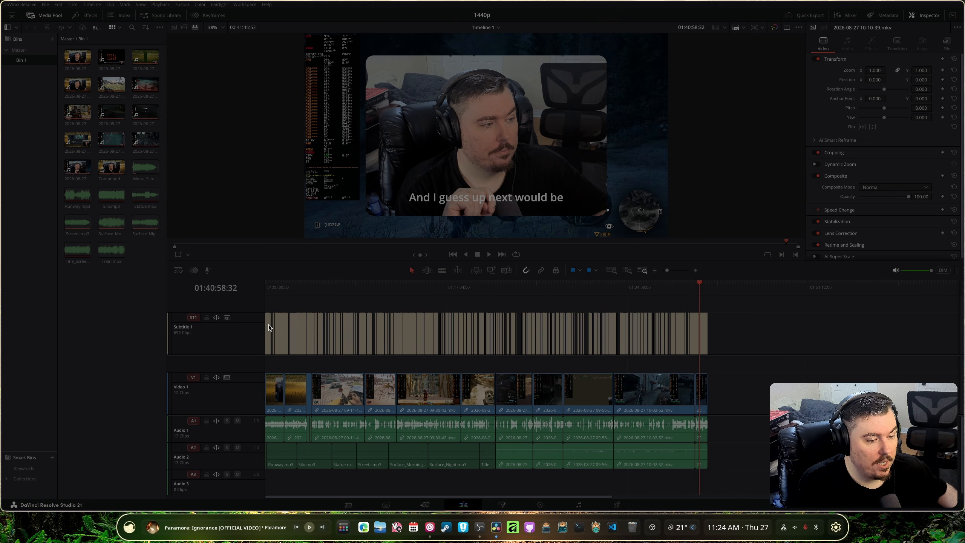
pyautogui.click(695, 270)
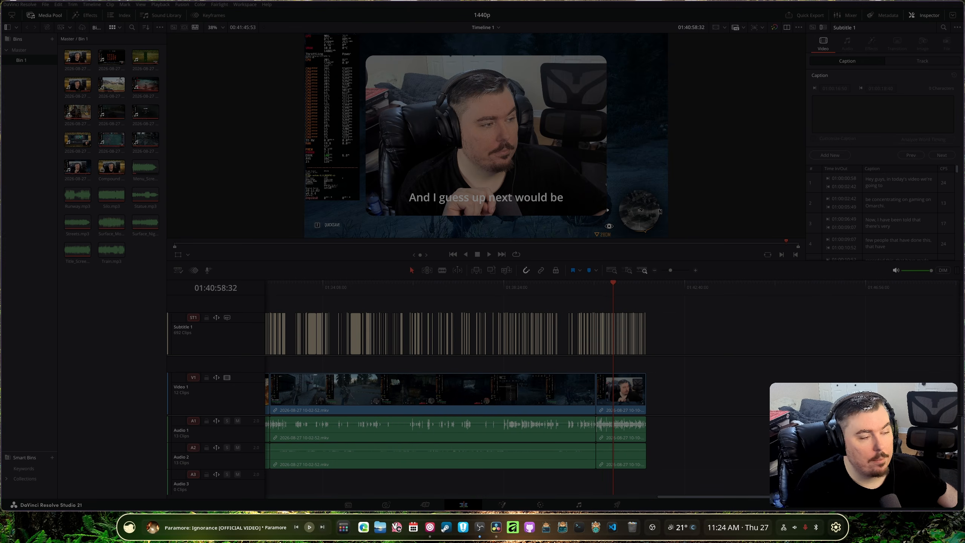
pyautogui.press('Home')
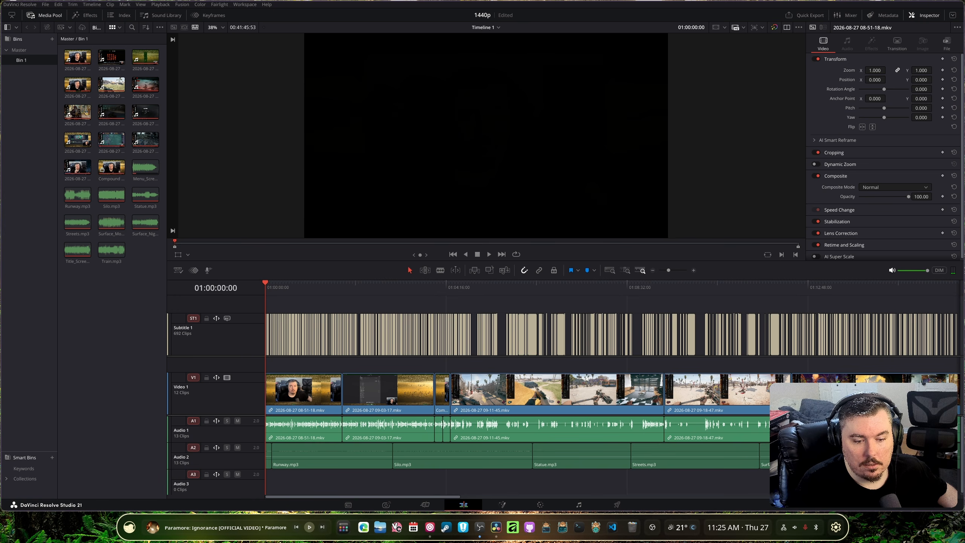
pyautogui.click(694, 271)
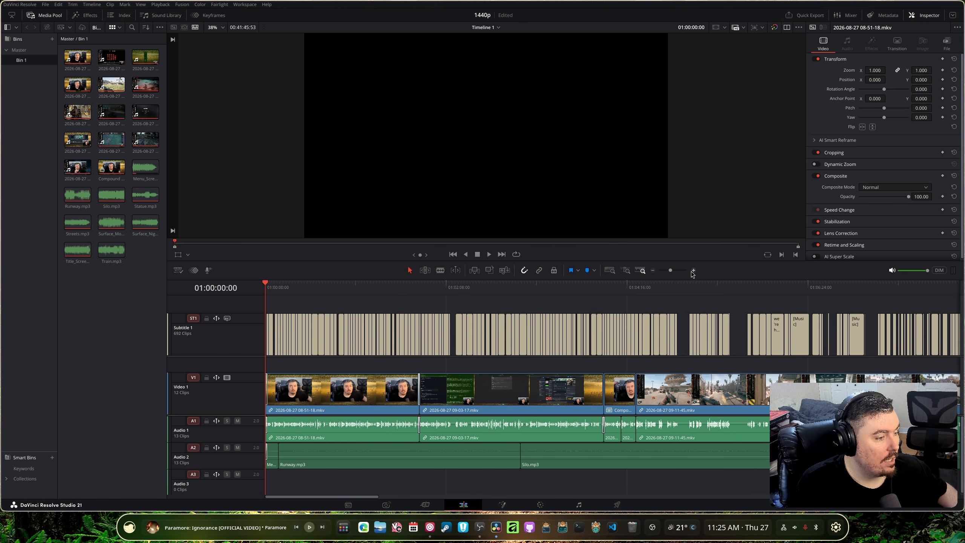
pyautogui.click(694, 270)
pyautogui.click(694, 270)
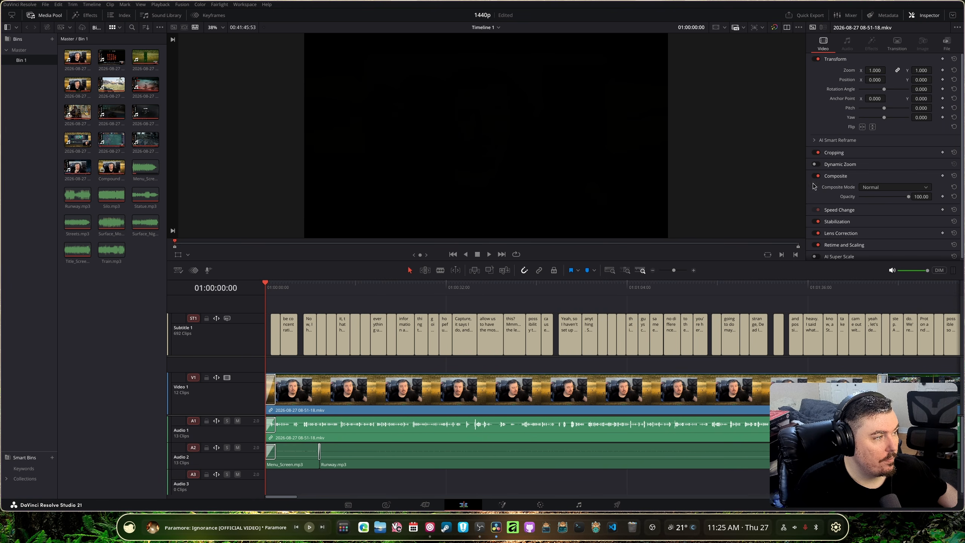
# Step: Correct the second caption to read "be concentrating on gaming on Omarchy." and save the project
pyautogui.click(889, 44)
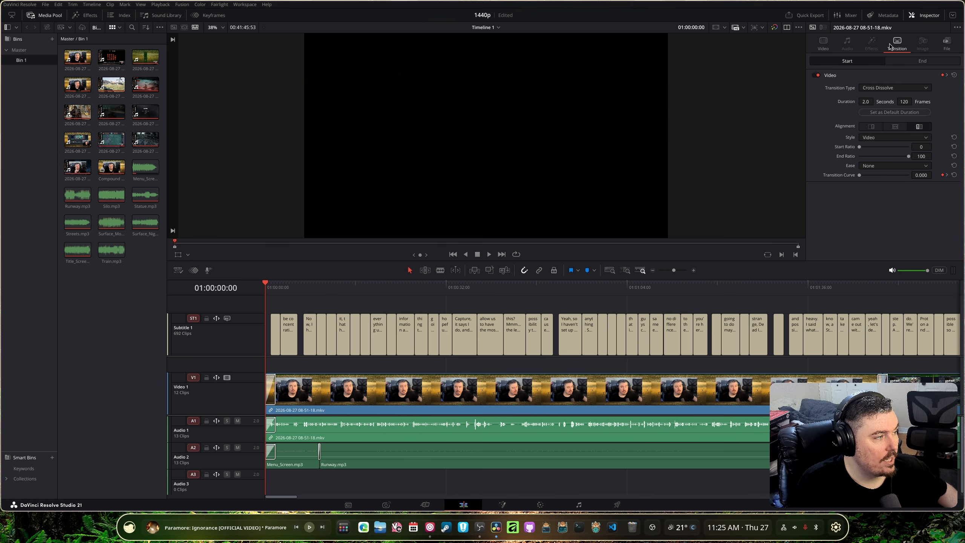
pyautogui.click(274, 340)
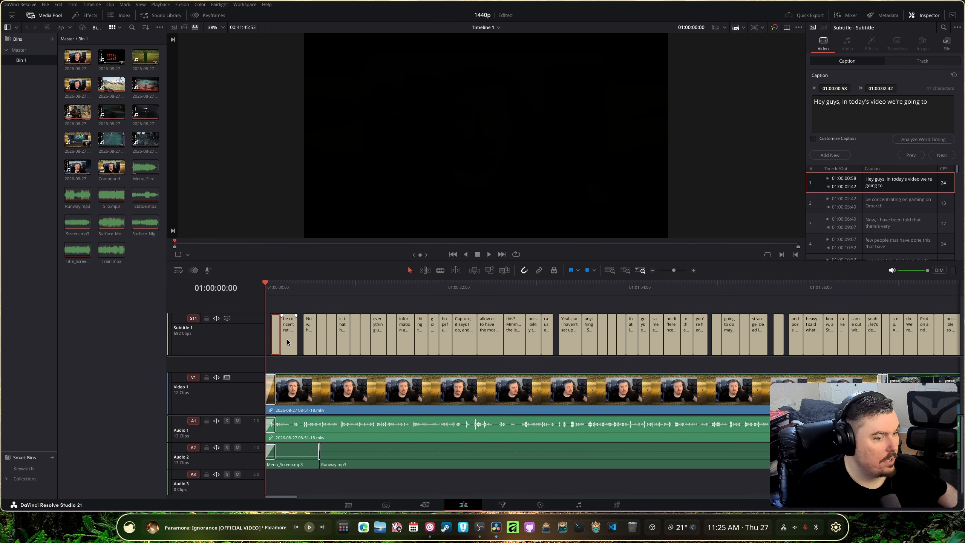
pyautogui.click(287, 342)
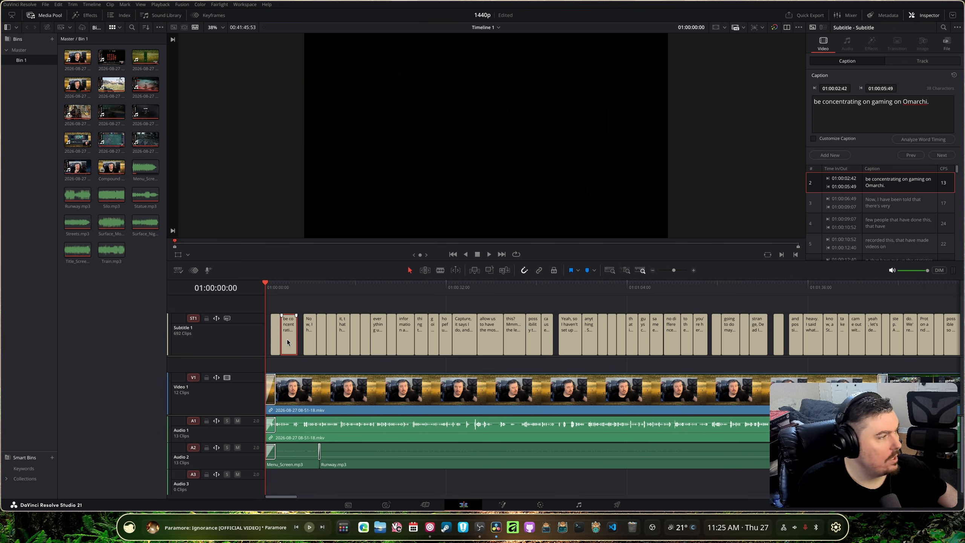
pyautogui.click(929, 103)
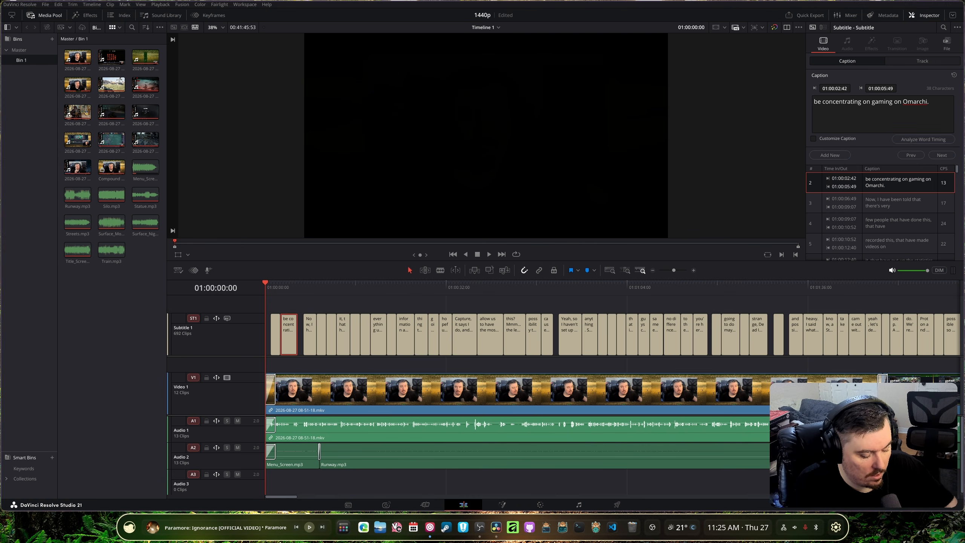
pyautogui.press('BackSpace')
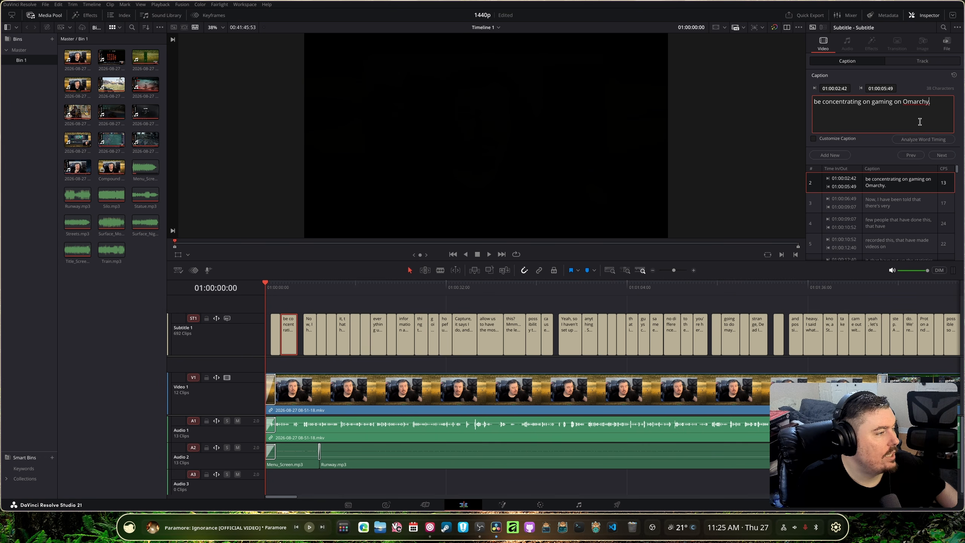
pyautogui.click(45, 4)
pyautogui.click(63, 68)
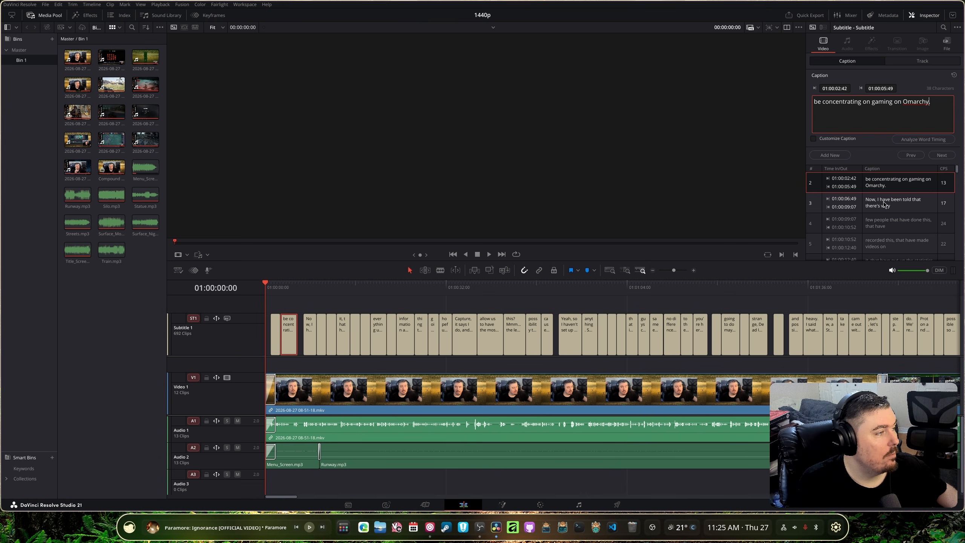
# Step: Review the generated captions in the caption list for transcription errors and timing
pyautogui.scroll(-3, 890, 224)
pyautogui.scroll(-20, 890, 223)
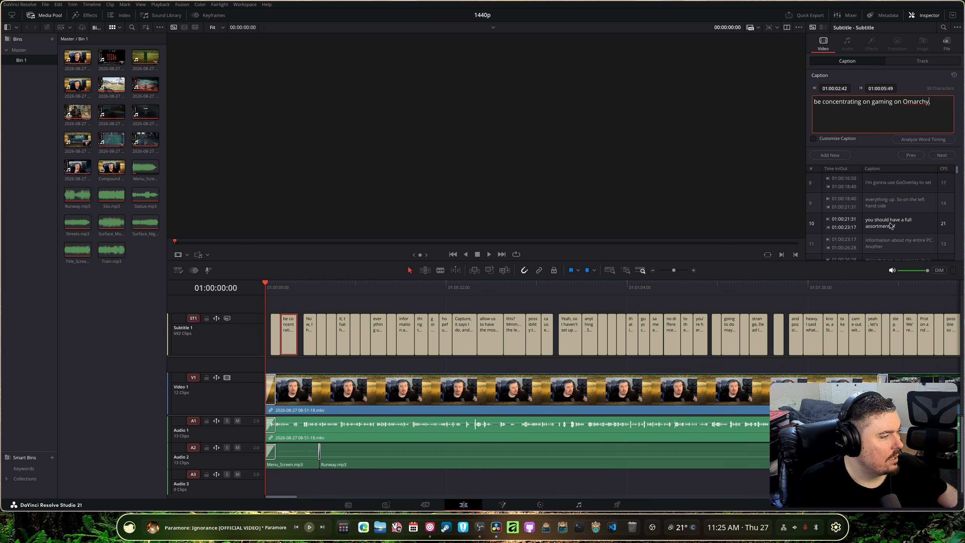
pyautogui.scroll(-20, 889, 225)
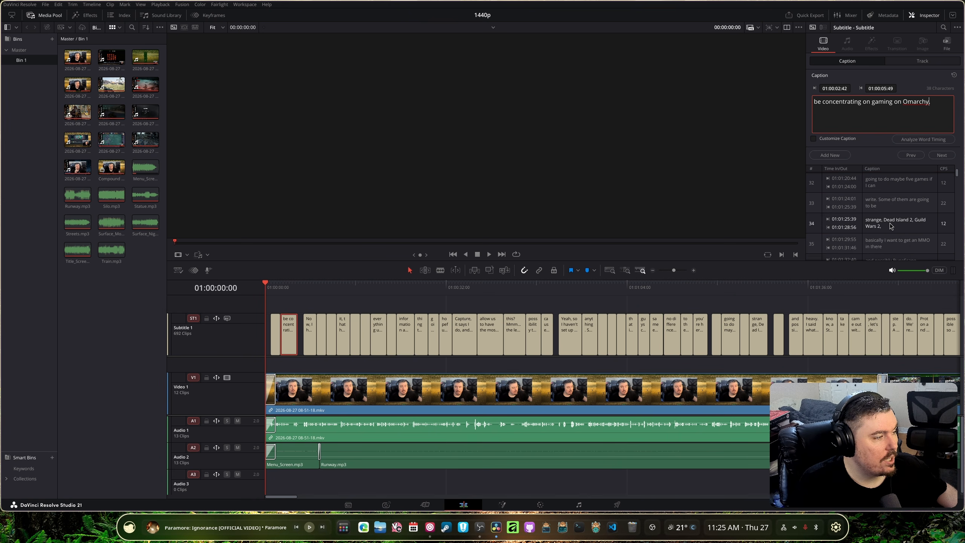
pyautogui.scroll(-9, 890, 226)
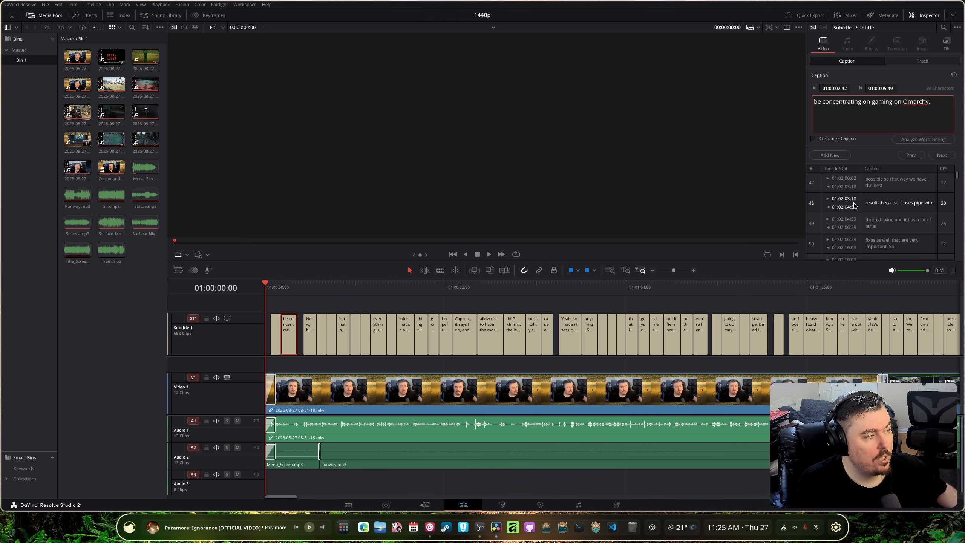
pyautogui.scroll(-20, 849, 231)
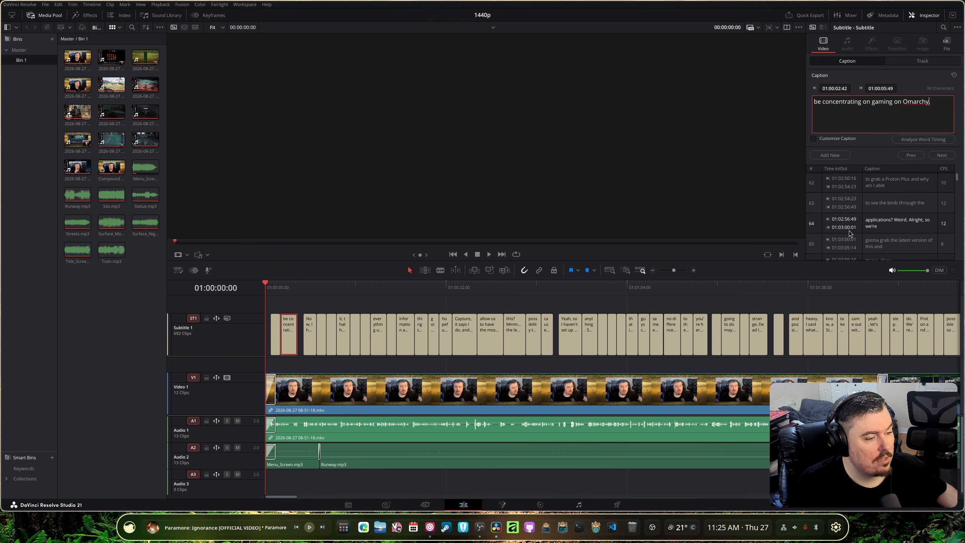
pyautogui.scroll(-20, 849, 231)
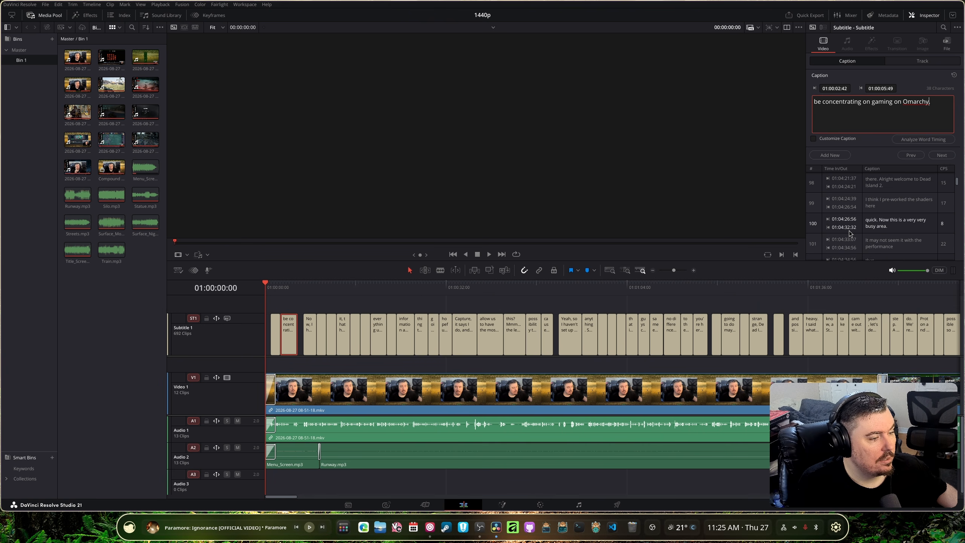
pyautogui.scroll(-12, 850, 231)
pyautogui.scroll(-6, 849, 231)
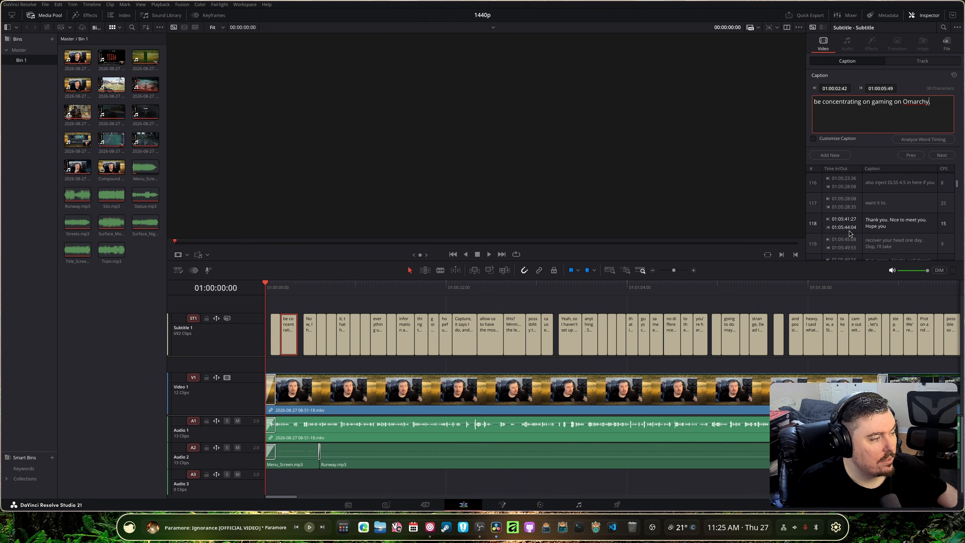
# Step: Export the subtitle track to the home folder as a Subtitle Files (*.srt) file named timecodes
pyautogui.click(46, 4)
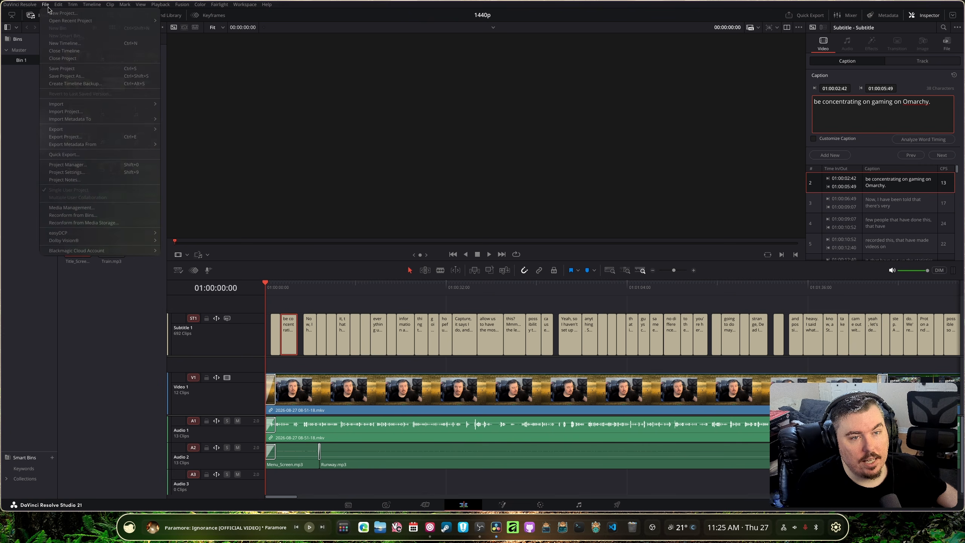
pyautogui.moveTo(60, 129)
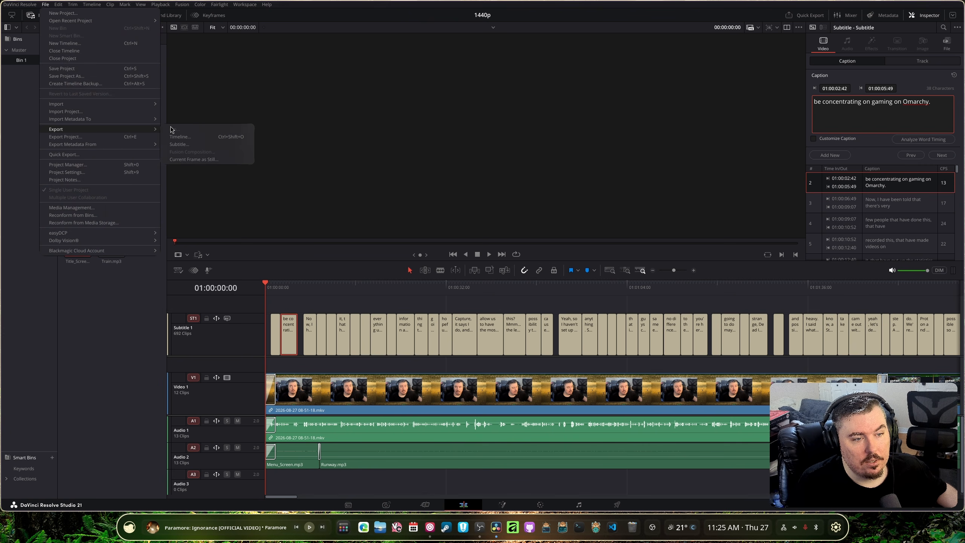
pyautogui.click(182, 144)
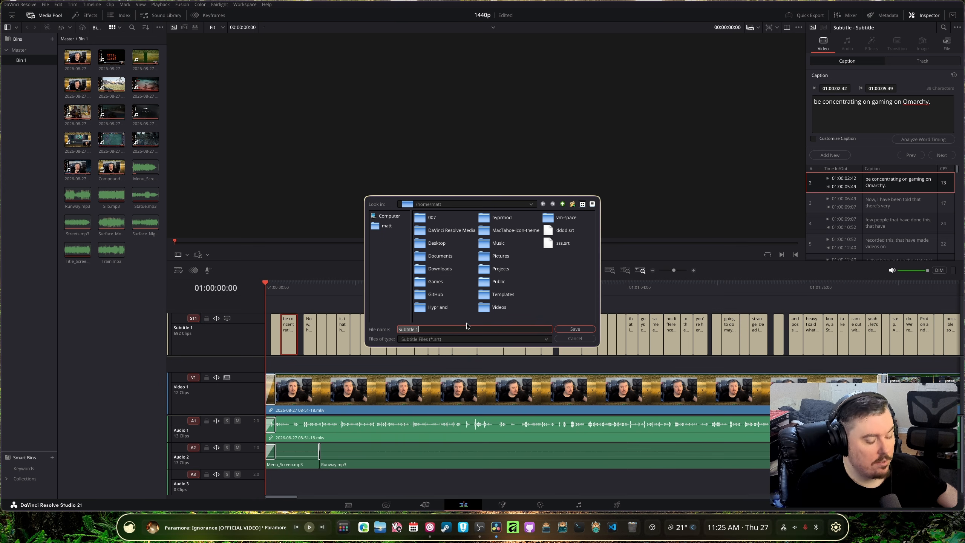
pyautogui.write('timecodes')
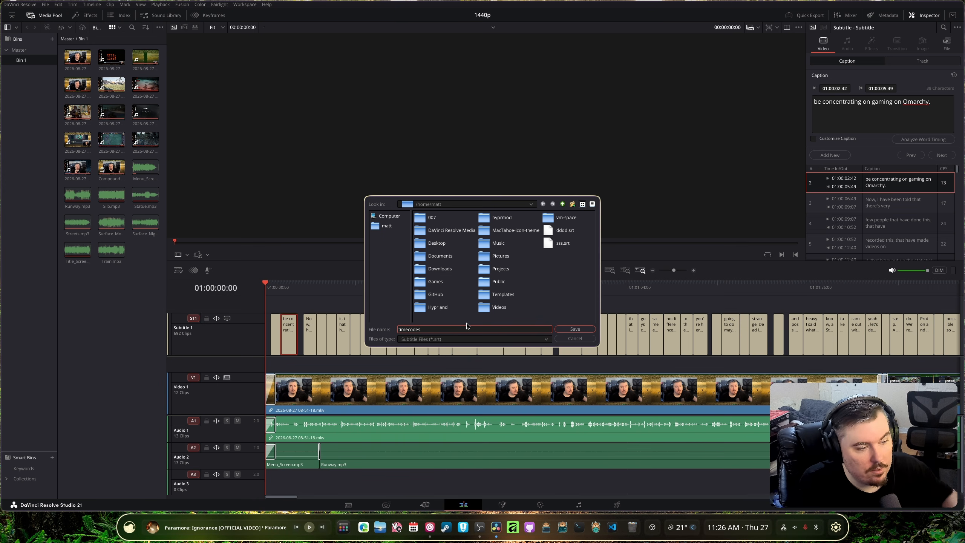
pyautogui.click(446, 338)
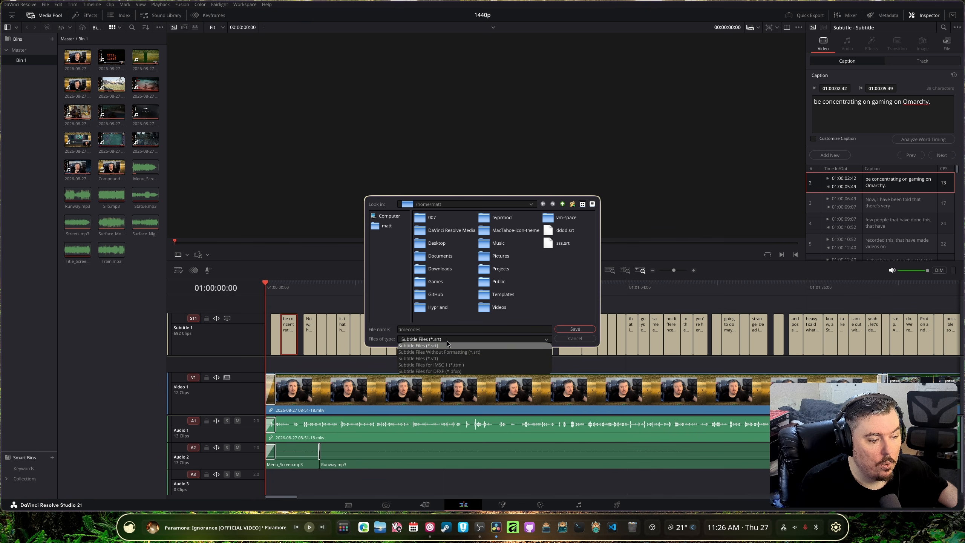
pyautogui.click(447, 345)
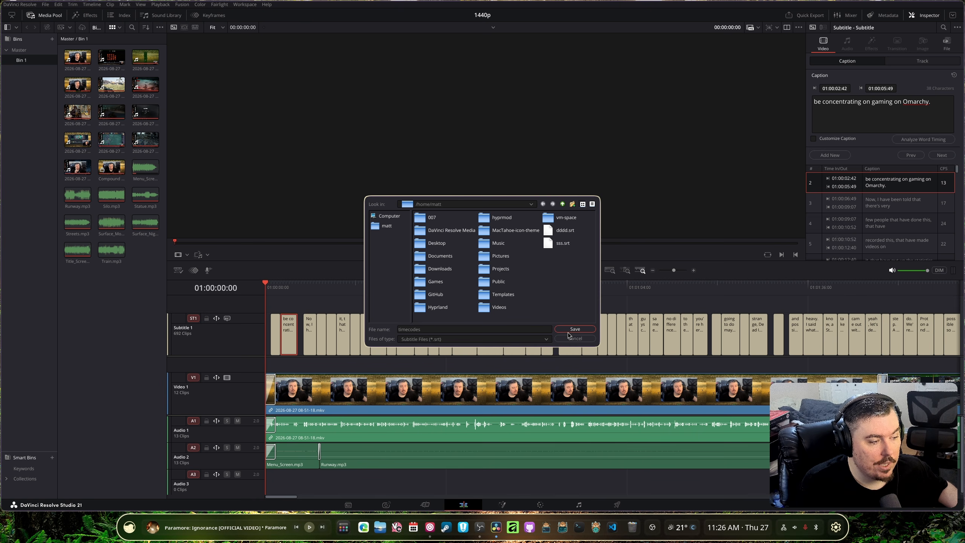
pyautogui.click(575, 329)
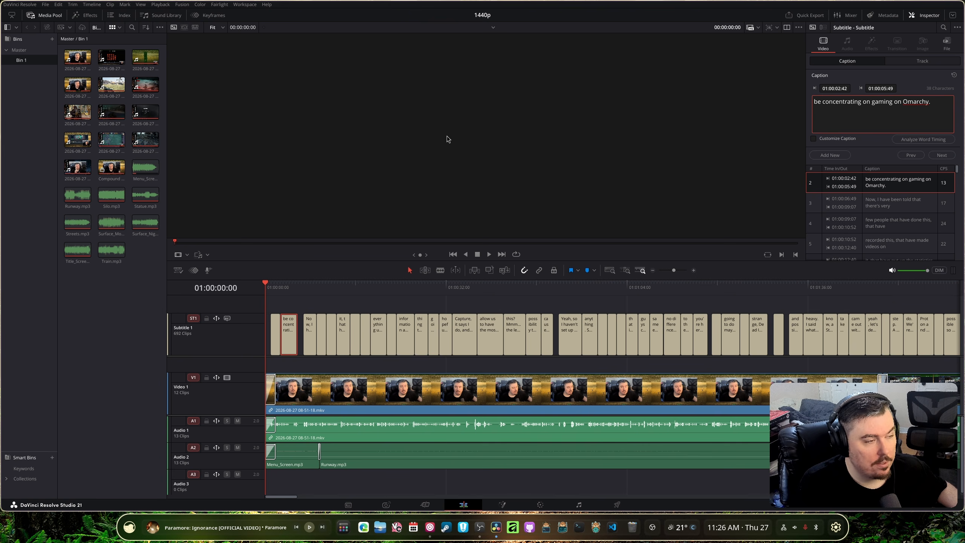
# Step: Examine the AI Speech Generator's text input, voice model and output settings, and close it without generating speech
pyautogui.click(92, 7)
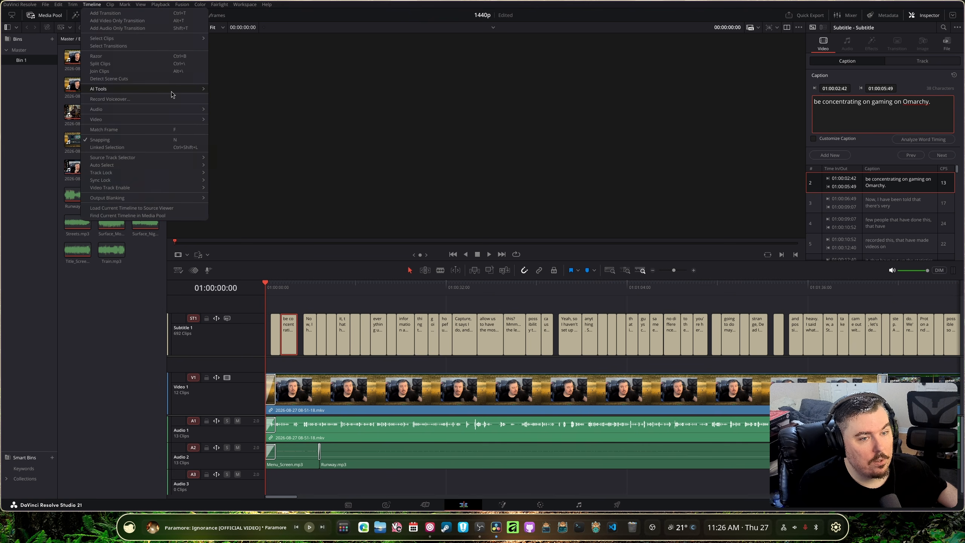
pyautogui.moveTo(186, 93)
pyautogui.click(237, 102)
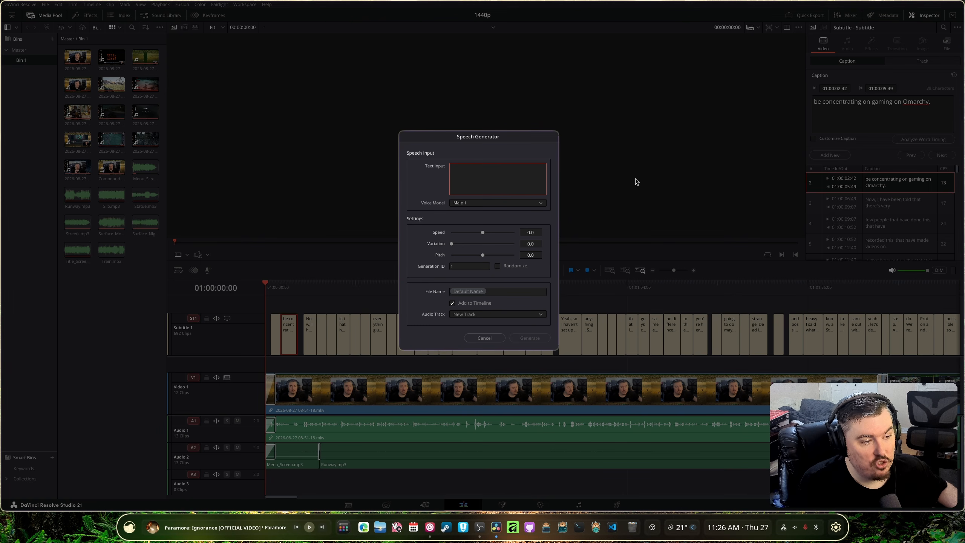
pyautogui.click(485, 337)
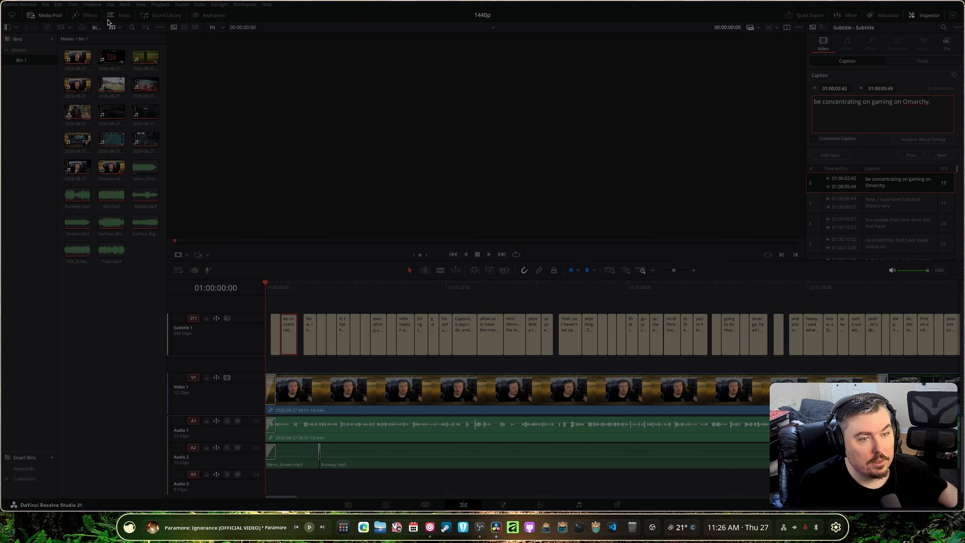
# Step: Auto-mix the timeline's audio with the AI Audio Assistant, using YouTube as the delivery standard
pyautogui.click(92, 4)
pyautogui.click(180, 93)
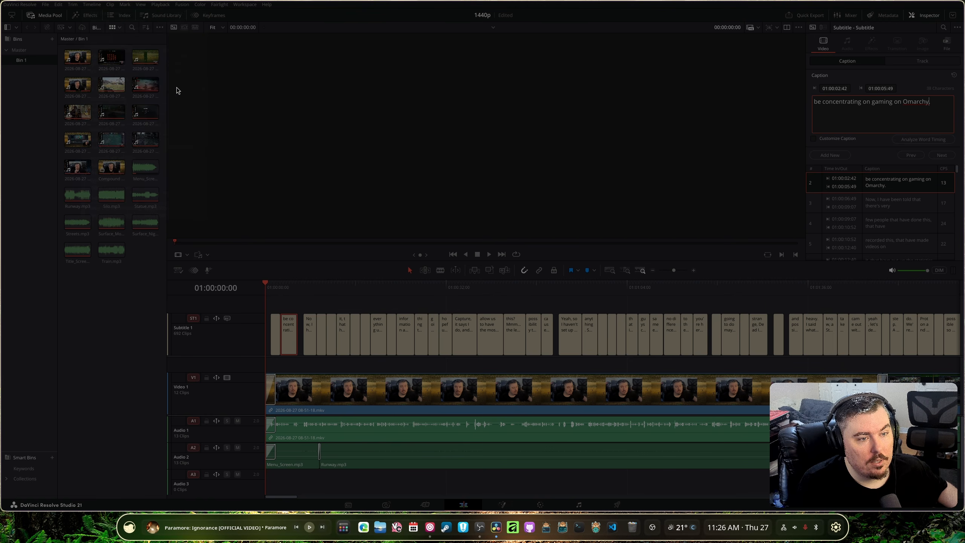
pyautogui.click(91, 6)
pyautogui.moveTo(152, 89)
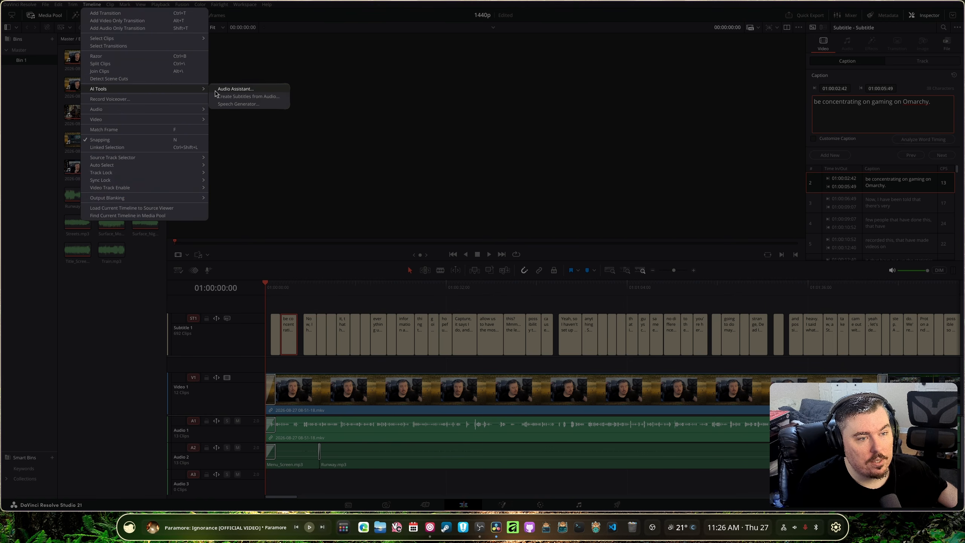
pyautogui.click(252, 90)
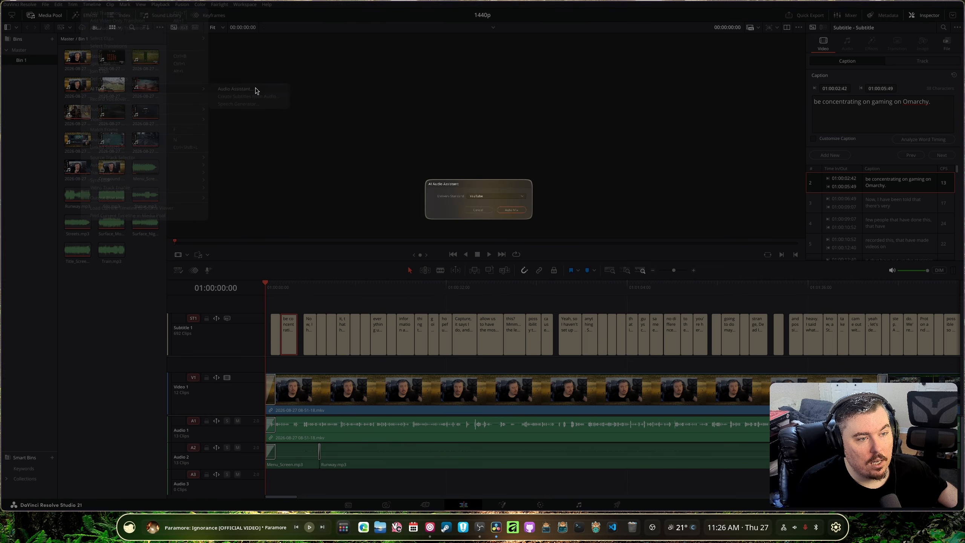
pyautogui.click(491, 195)
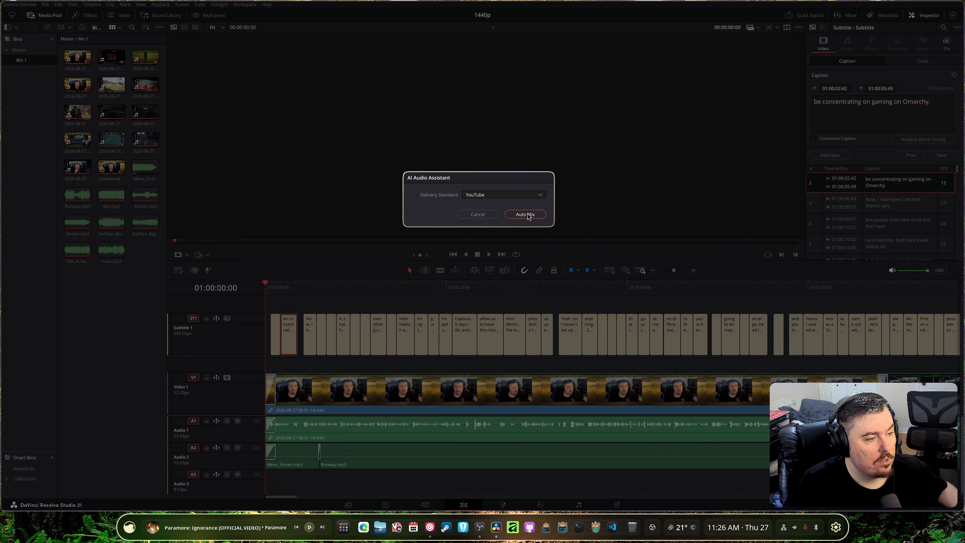
pyautogui.click(529, 216)
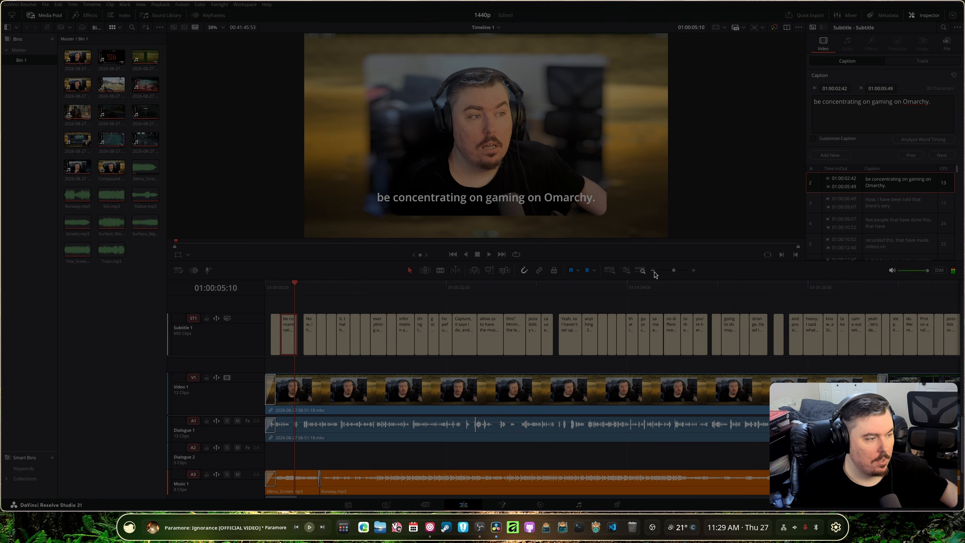
# Step: Lower the volume of all clips on the Music 1 track together
pyautogui.click(652, 270)
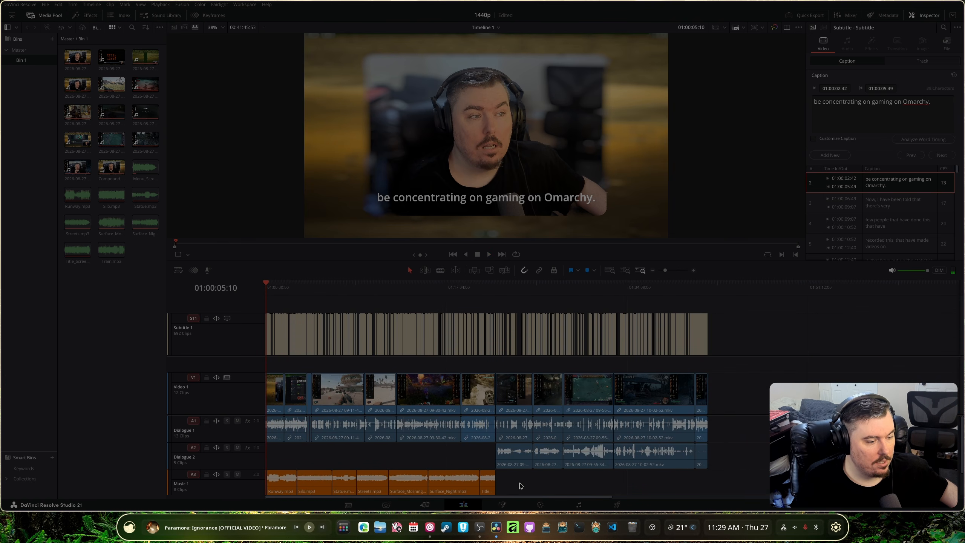
pyautogui.moveTo(519, 482); pyautogui.dragTo(197, 476)
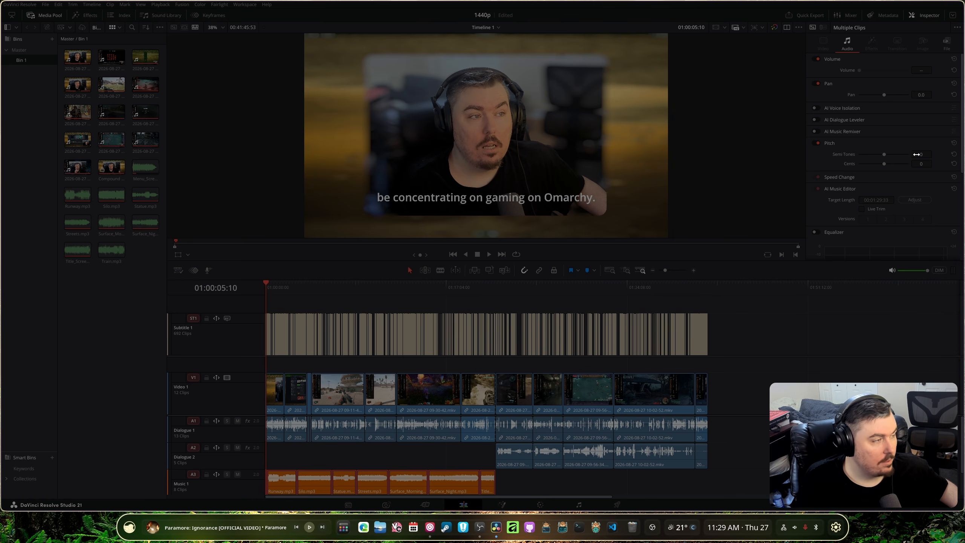
pyautogui.moveTo(926, 70)
pyautogui.mouseDown()
pyautogui.moveTo(934, 71)
pyautogui.moveTo(909, 70)
pyautogui.mouseUp()
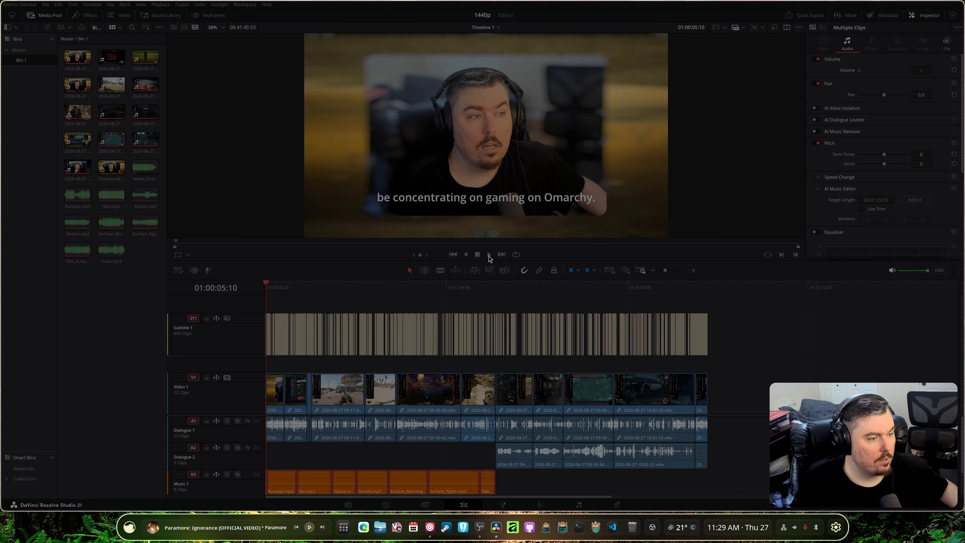
# Step: Play back the opening of the timeline to check the dialogue and music mix
pyautogui.click(489, 255)
pyautogui.click(770, 401)
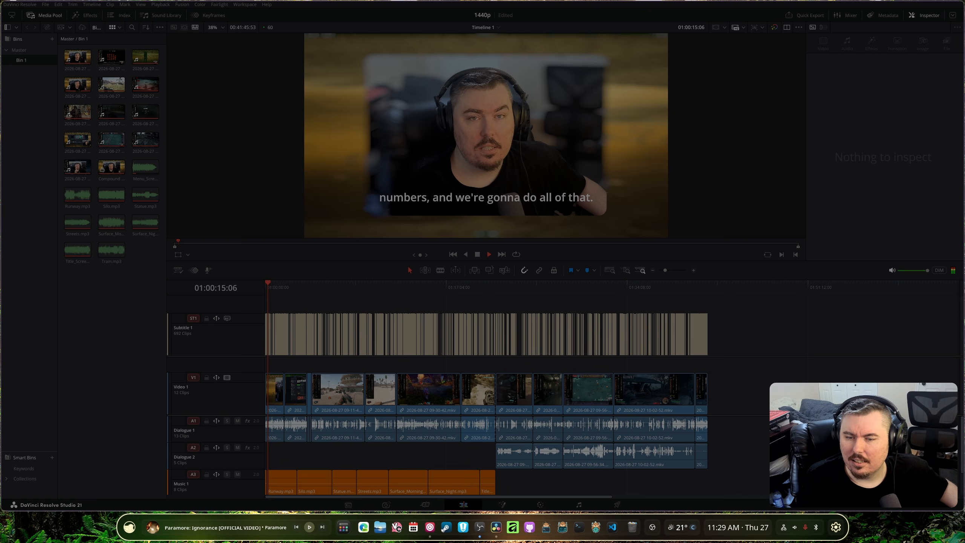
pyautogui.click(478, 254)
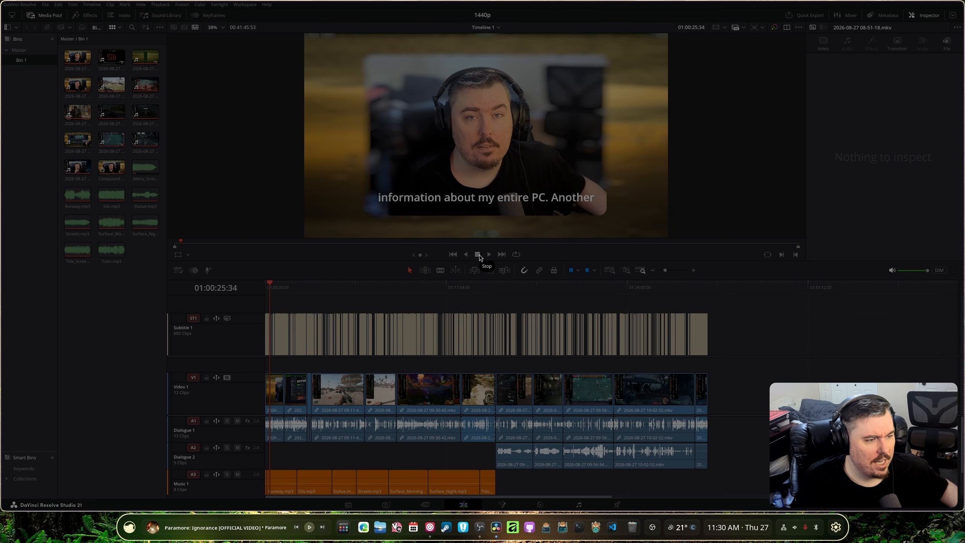
pyautogui.click(488, 253)
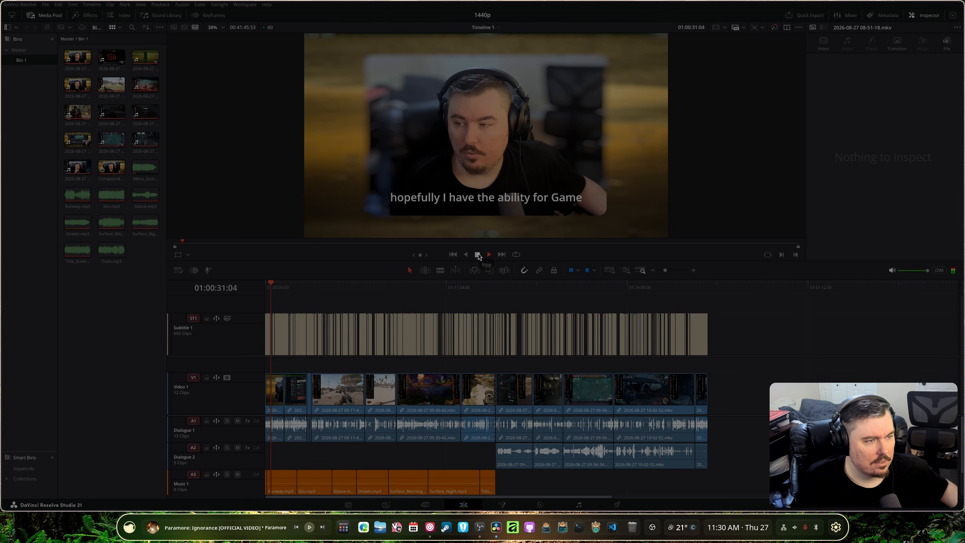
pyautogui.click(478, 254)
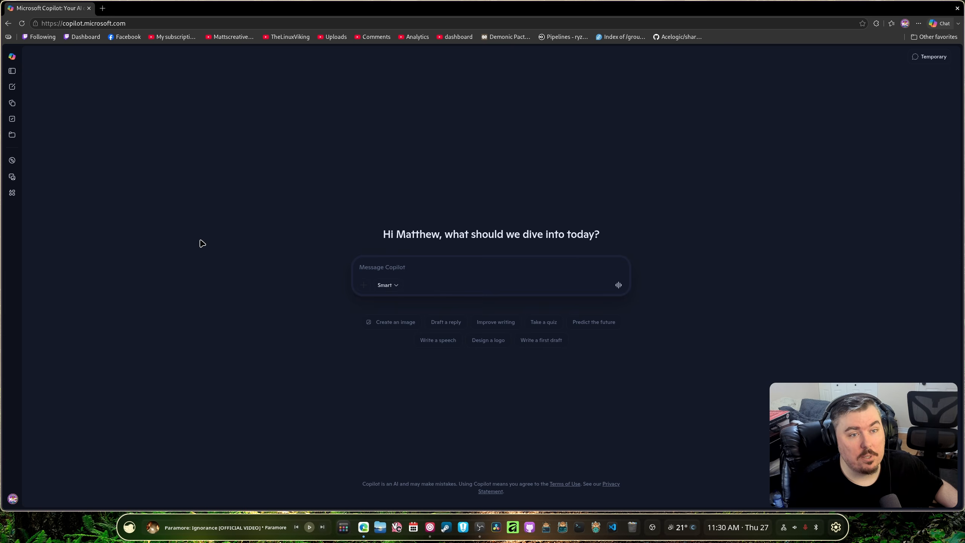
pyautogui.click(103, 8)
pyautogui.rightClick(106, 10)
pyautogui.click(152, 73)
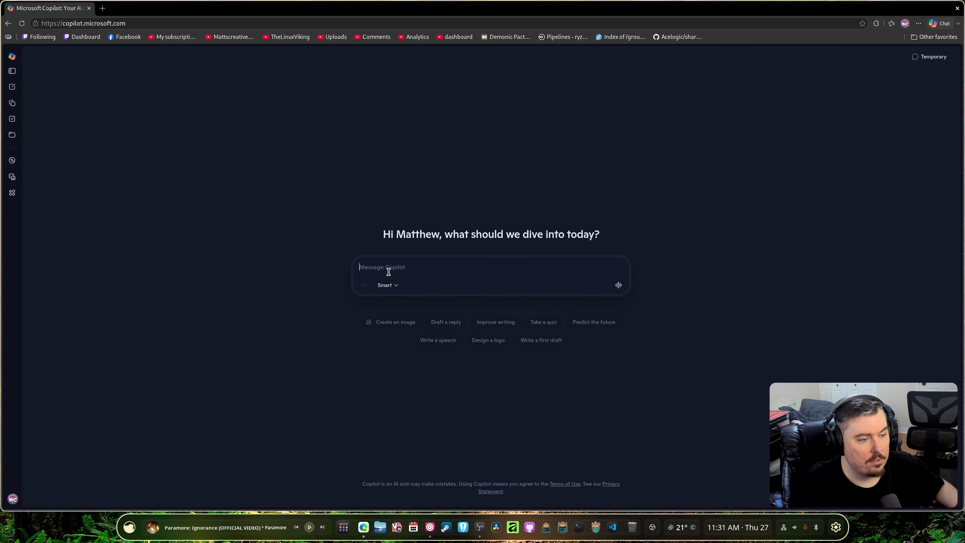
# Step: Start a Copilot prompt reading "i want to create timecodes for my youtube video from subtitles .srt"
pyautogui.write('i want ')
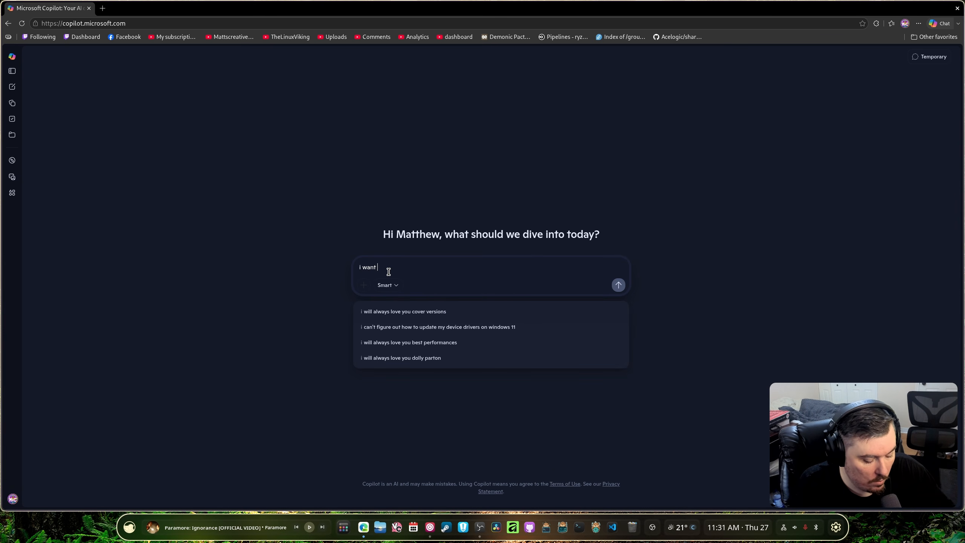
pyautogui.write('to create t')
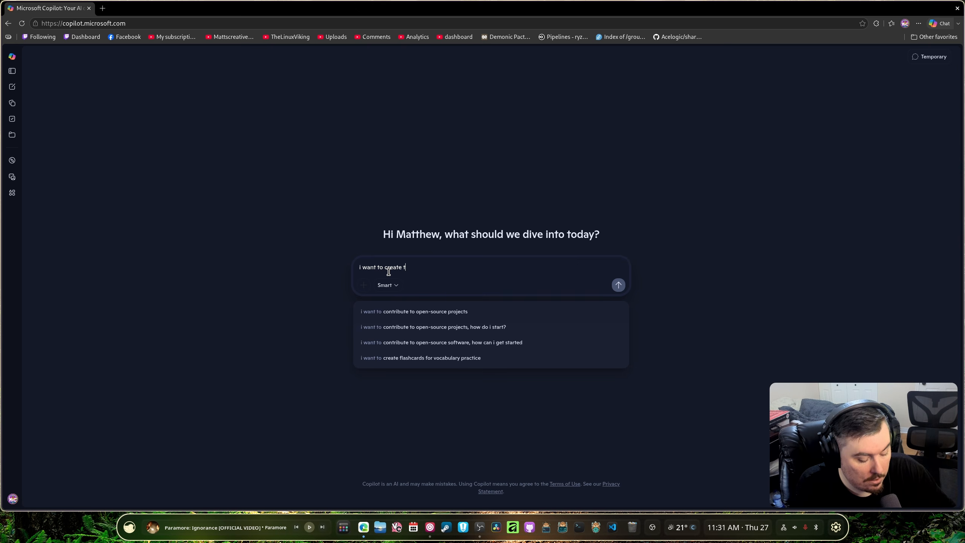
pyautogui.write('imecodes for')
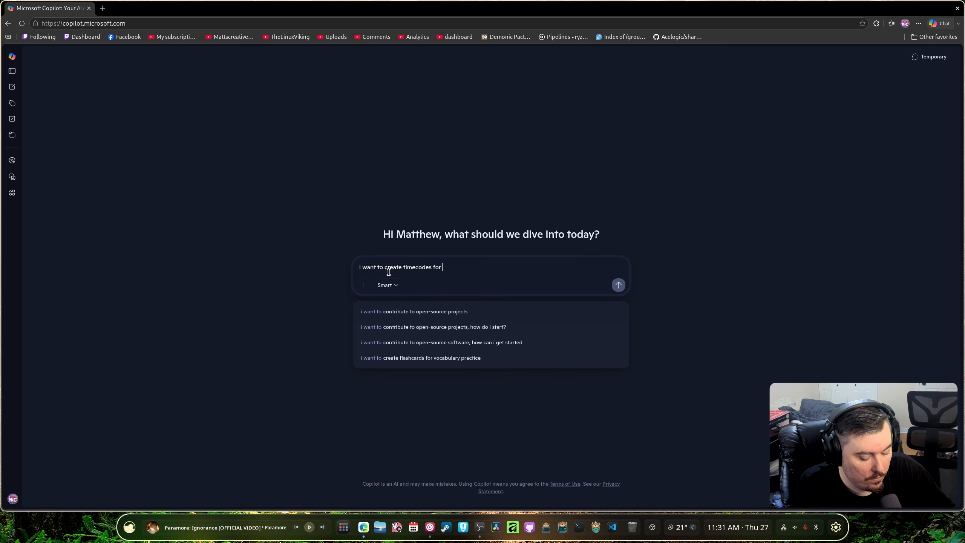
pyautogui.write(' my')
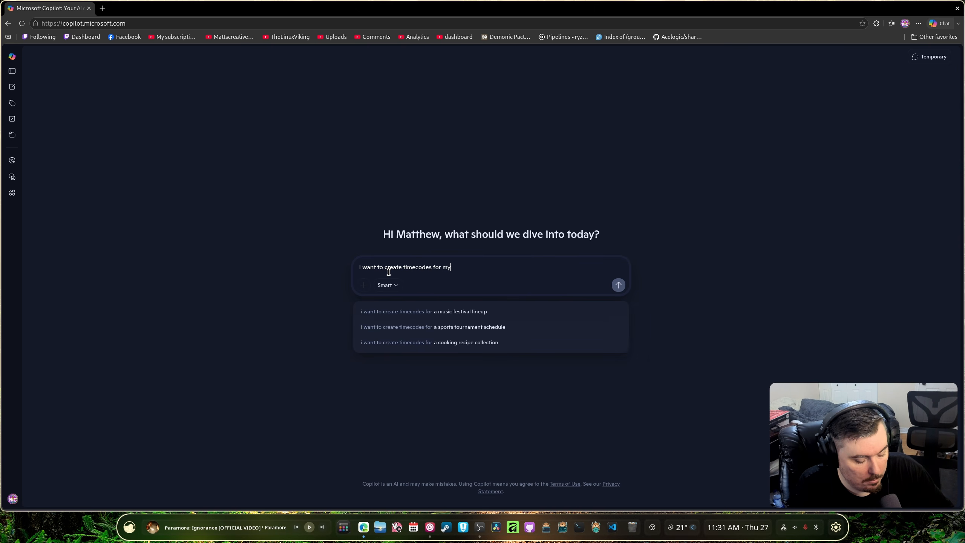
pyautogui.write(' youtube video')
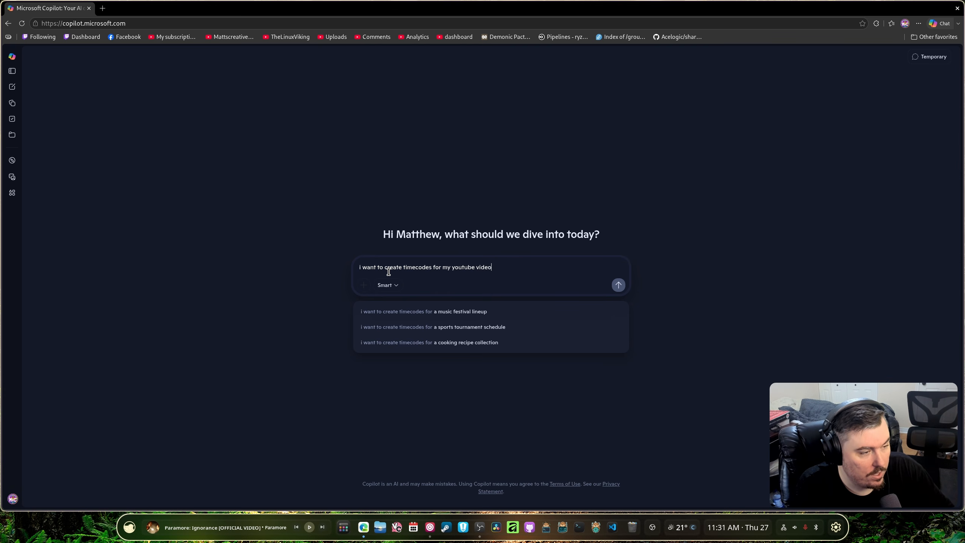
pyautogui.write(' from subtitles')
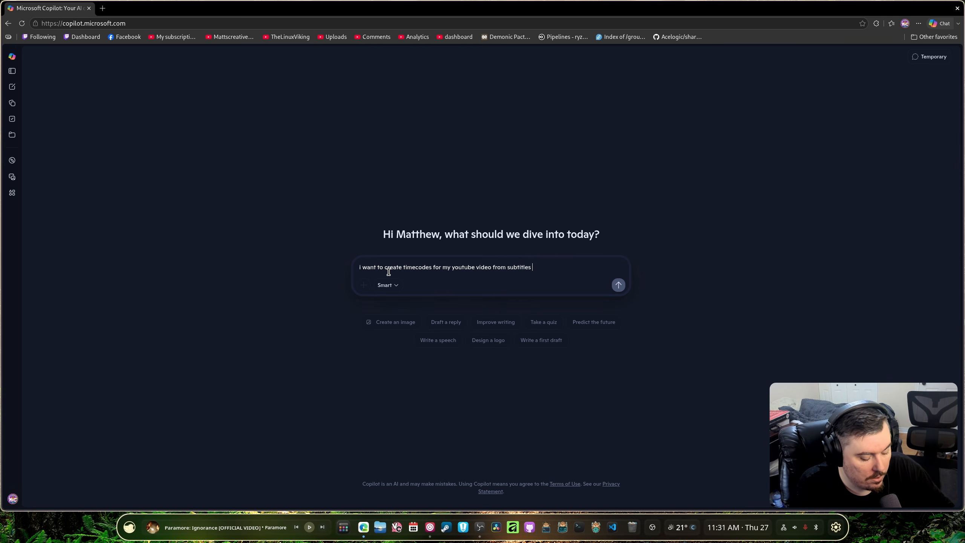
pyautogui.write(' .srt ')
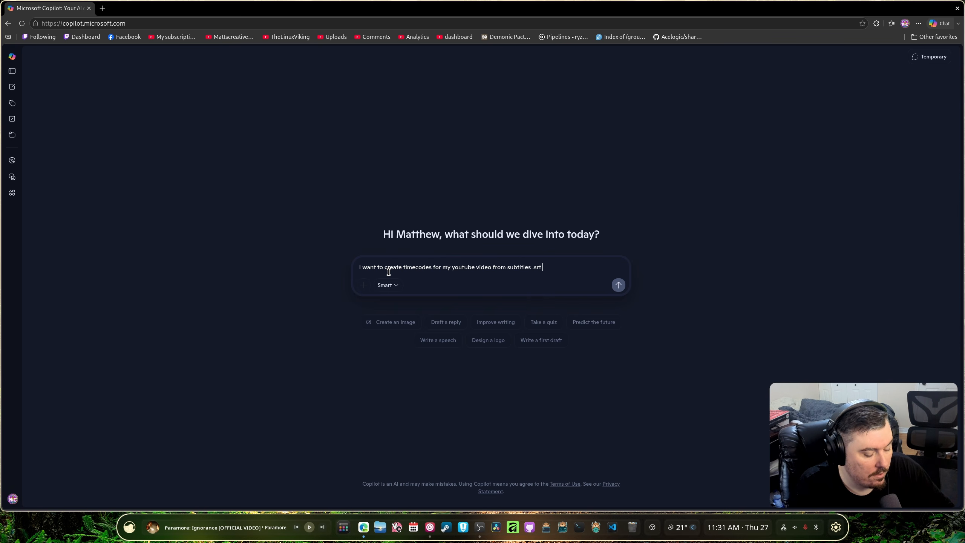
# Step: Extend the prompt with "and i also want to create a title short and sweet and 5 tags as well"
pyautogui.write('and i also ')
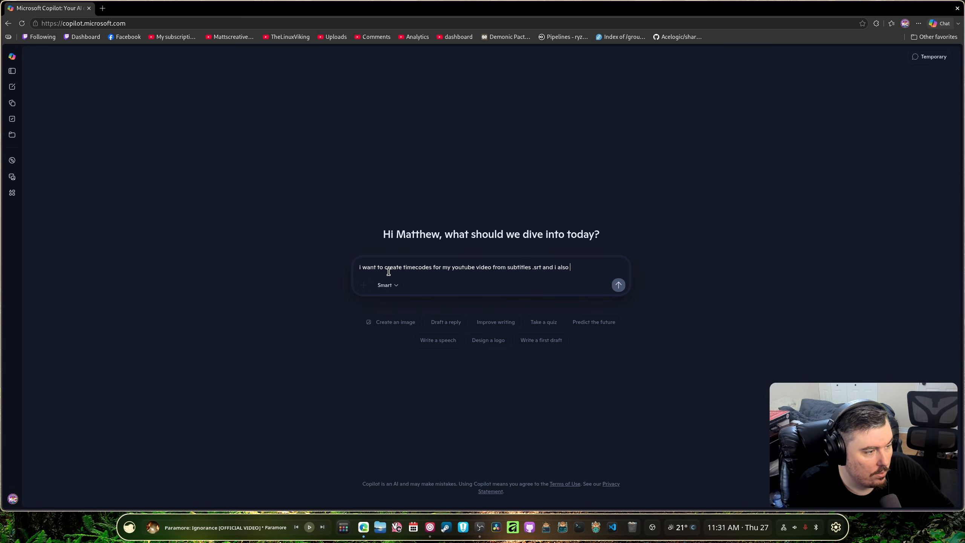
pyautogui.write('want to creat')
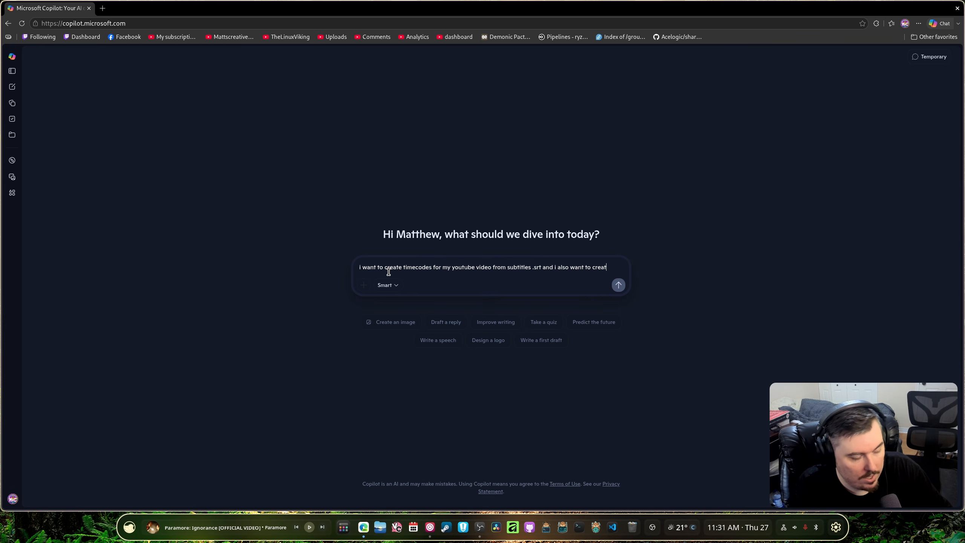
pyautogui.write('e a title ')
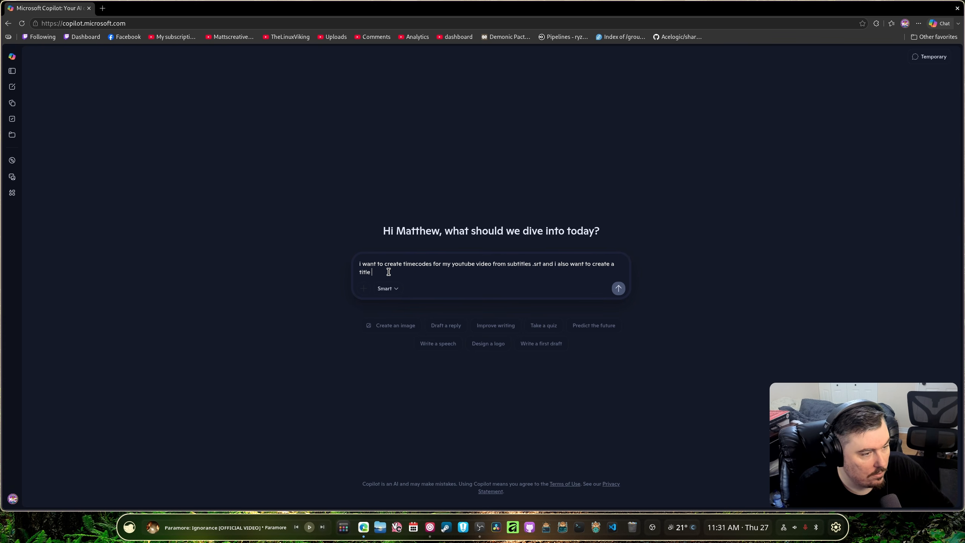
pyautogui.write('short and s')
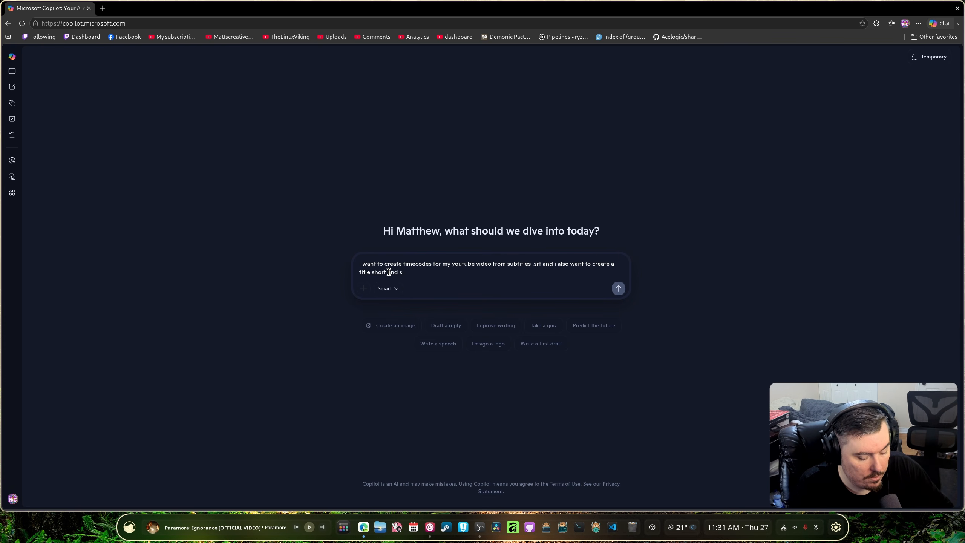
pyautogui.write('weet and ')
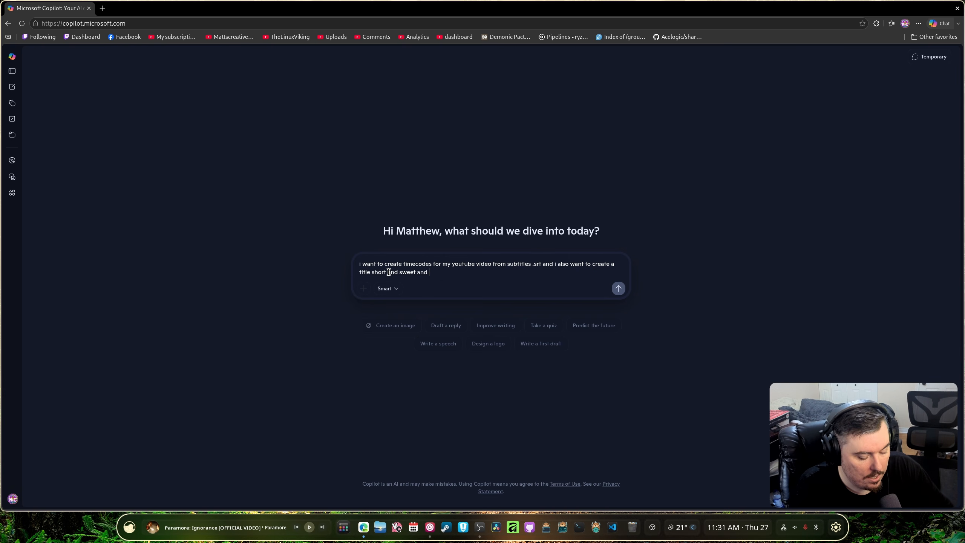
pyautogui.write('5 ta')
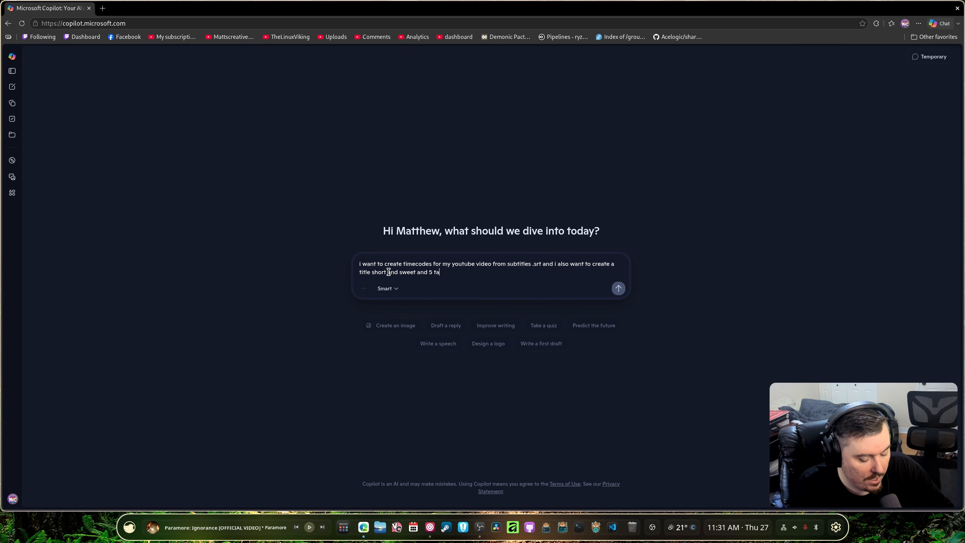
pyautogui.write('gs as w')
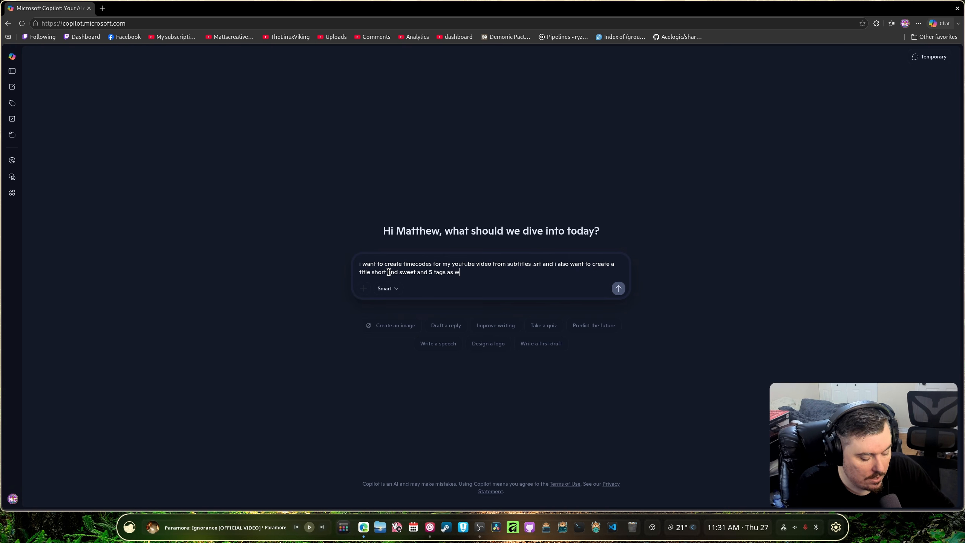
pyautogui.write('ell here ')
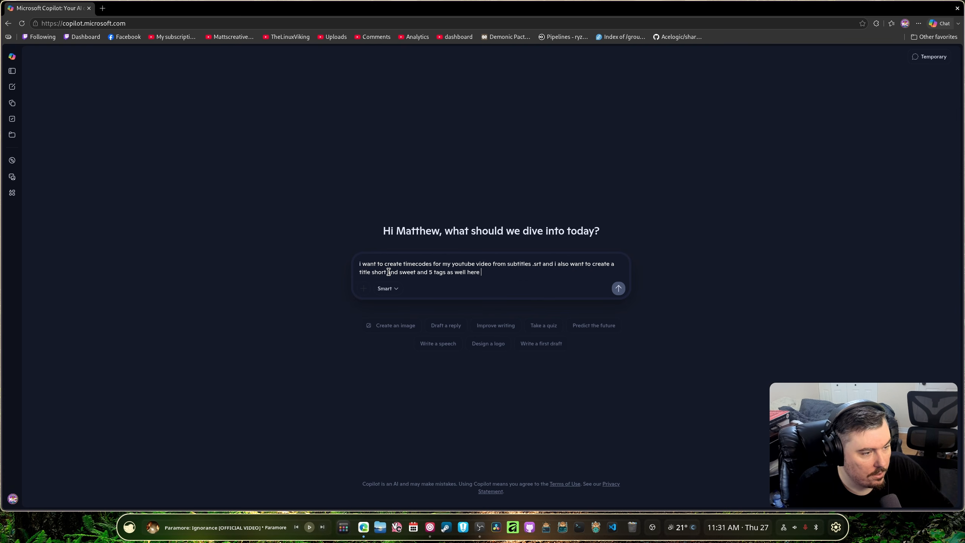
# Step: Add "here is an example of the timecode format :" to the prompt and paste the sample video description with system specs and timecodes
pyautogui.write('is an exa')
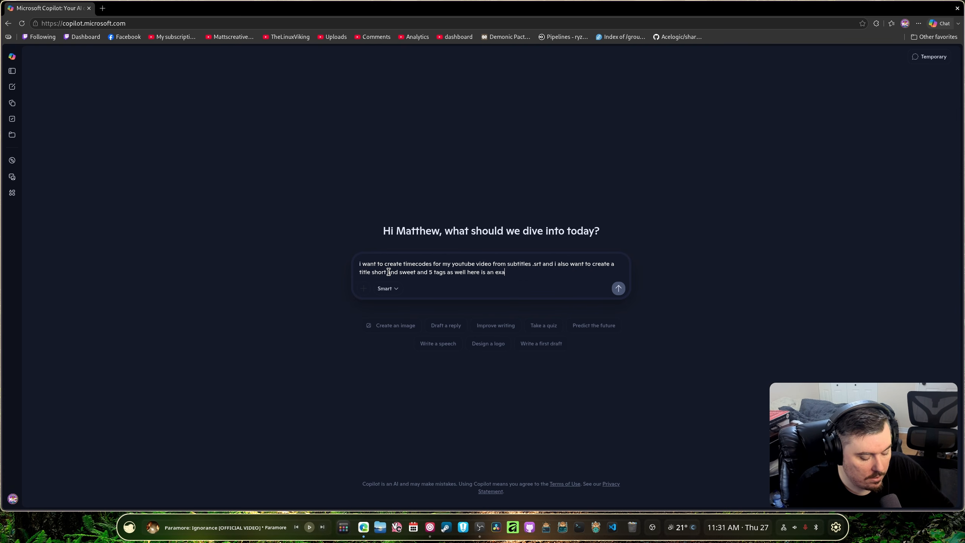
pyautogui.write('mple of th')
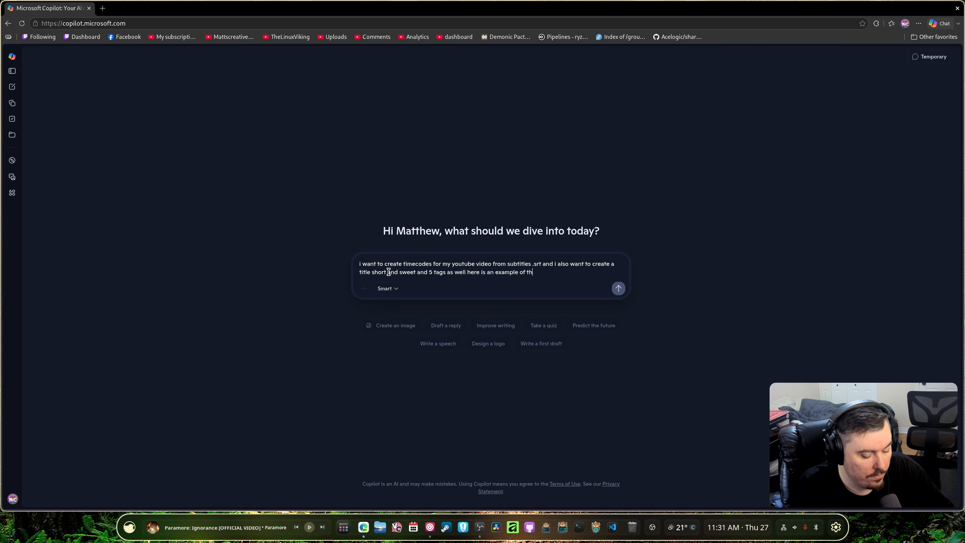
pyautogui.write('e timecode for')
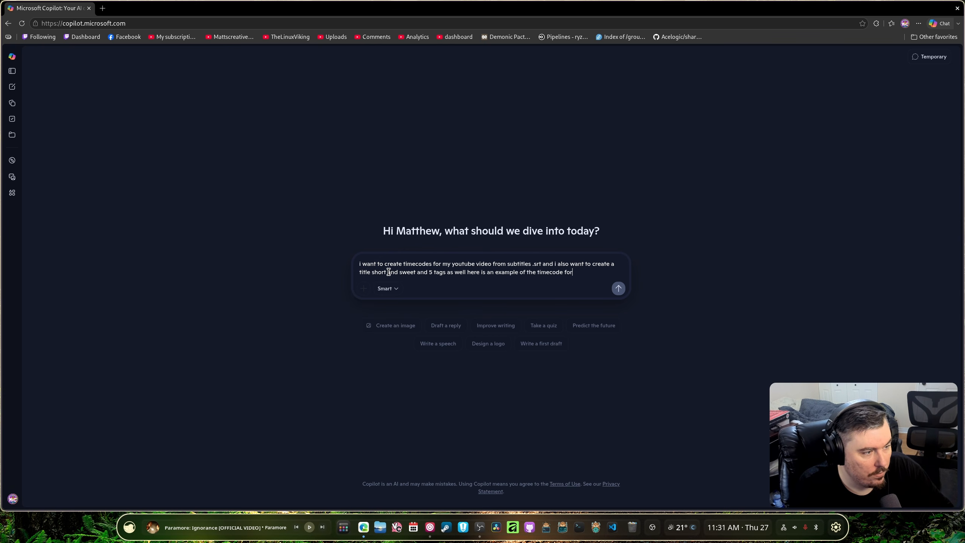
pyautogui.write('mat ')
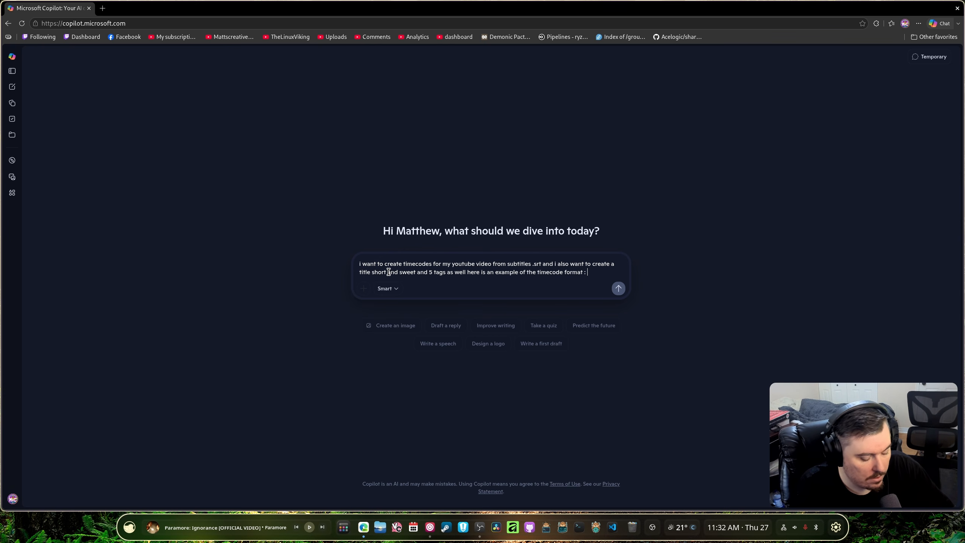
pyautogui.write(':')
pyautogui.hotkey('ctrl', 'v')
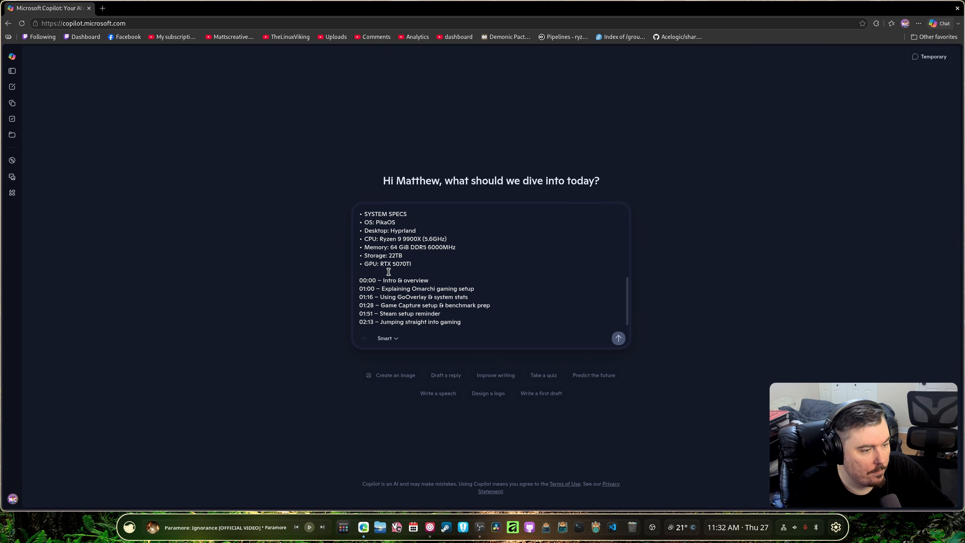
# Step: Add "( and here is the tag format :" to the prompt, followed by "Omarchy,Gaming,Linux Gaming,Arch,PC Gaming,Linux,Hyprland,Quickshell"
pyautogui.write('(')
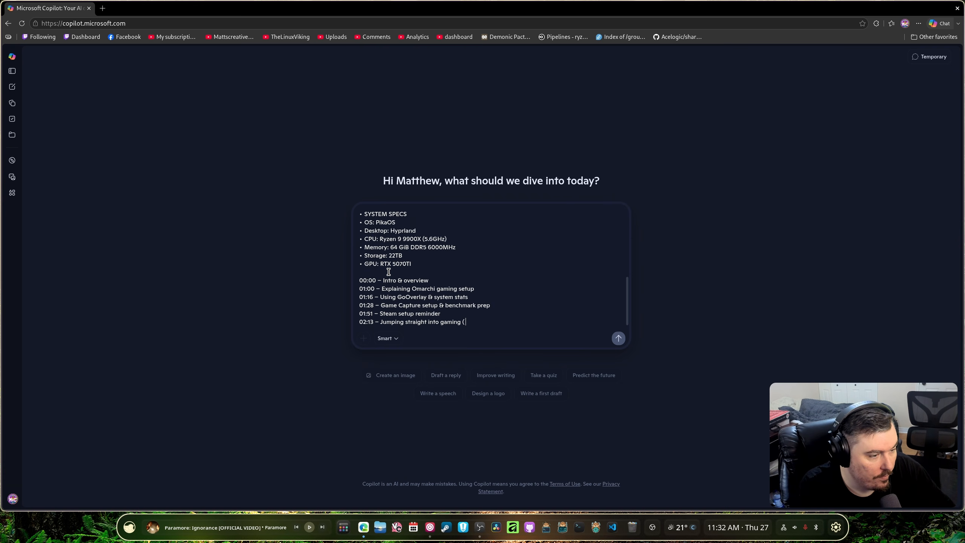
pyautogui.write(' and here is t')
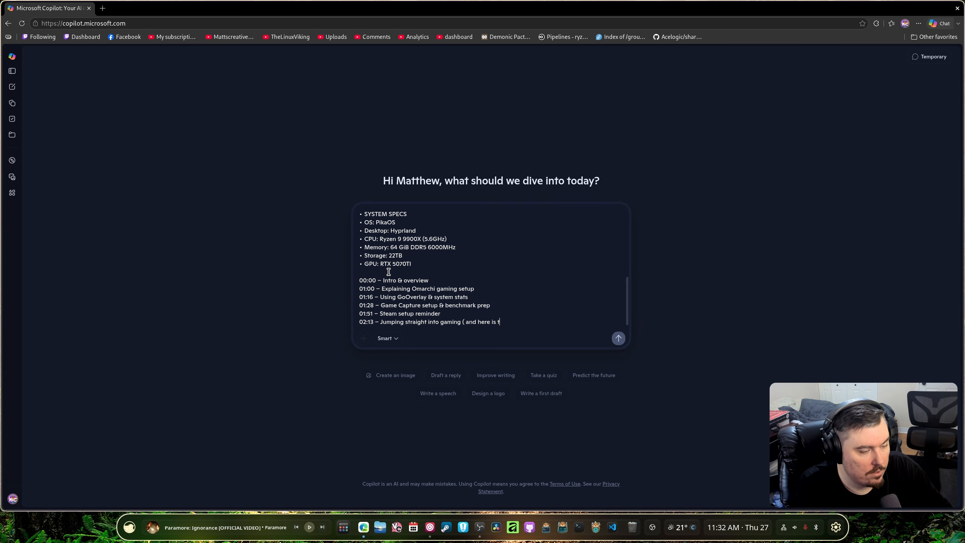
pyautogui.write('he tag format')
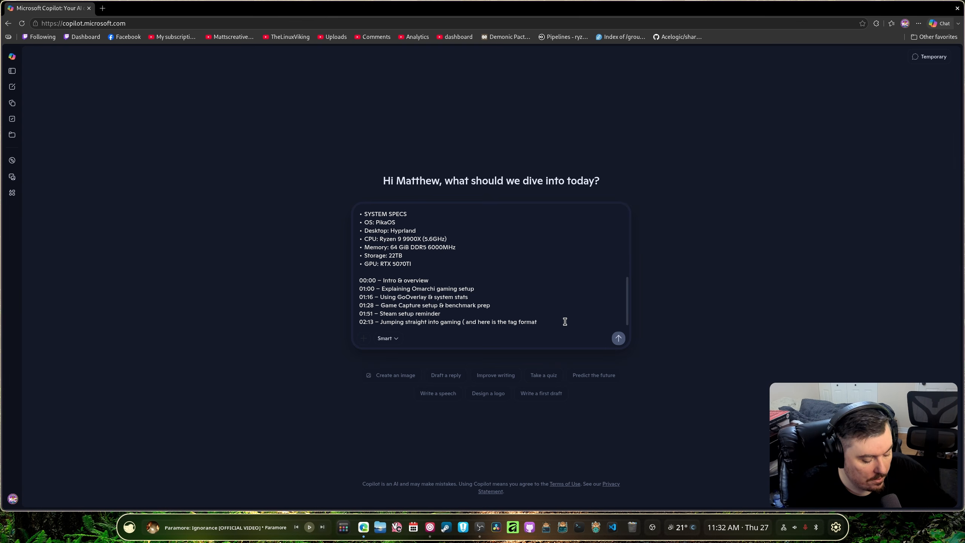
pyautogui.write(':')
pyautogui.write('Omarchy,Gaming,Linux Gaming,Arch,PC Gaming,Linux,Hyprland,Quickshell')
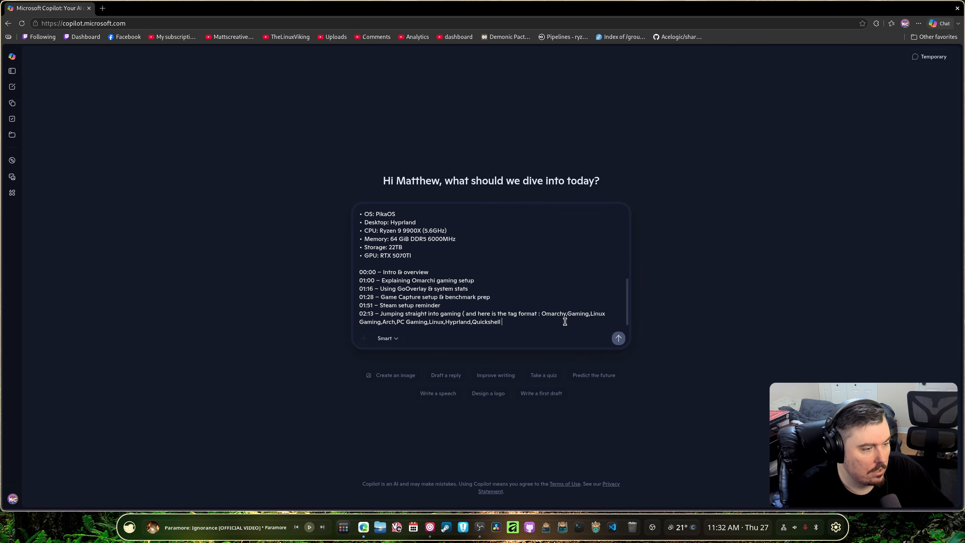
# Step: Switch to the file manager and rename timecodes.srt in the Home folder to timecodes.txt
pyautogui.click(380, 527)
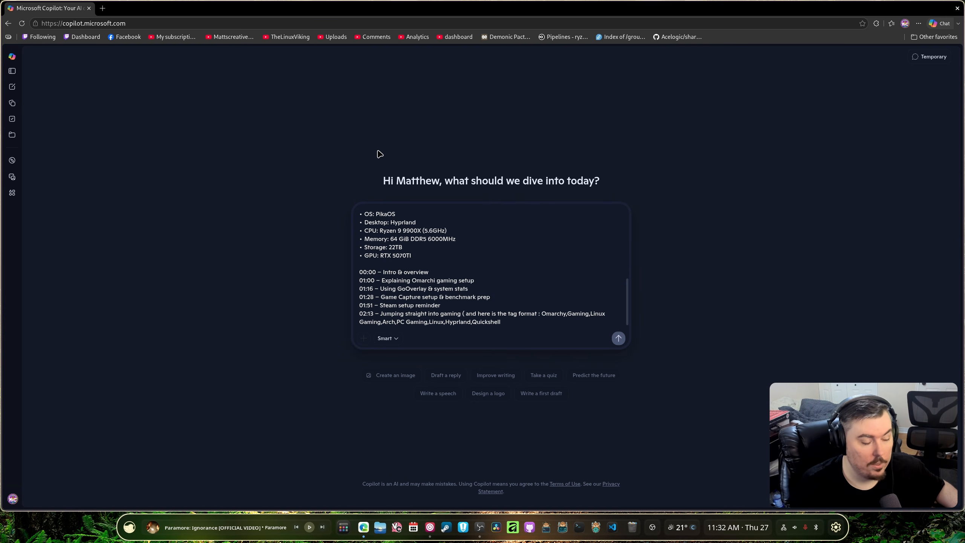
pyautogui.scroll(-4, 702, 375)
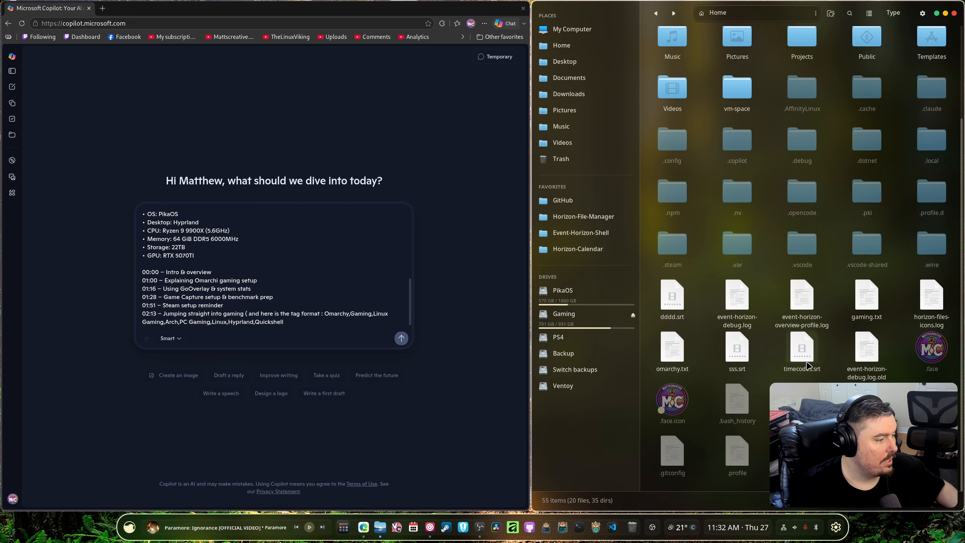
pyautogui.rightClick(807, 330)
pyautogui.click(843, 381)
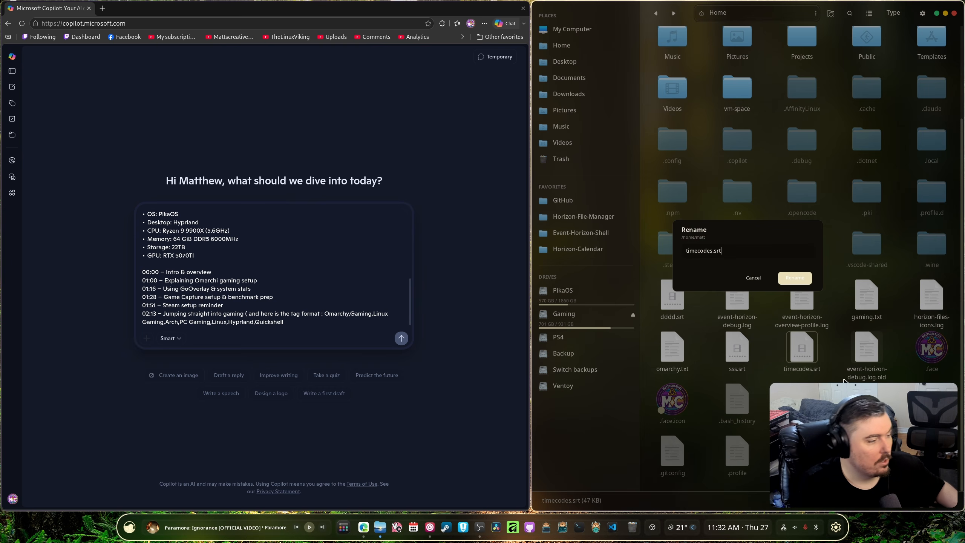
pyautogui.press('BackSpace')
pyautogui.press('BackSpace')
pyautogui.press('BackSpace')
pyautogui.write('t')
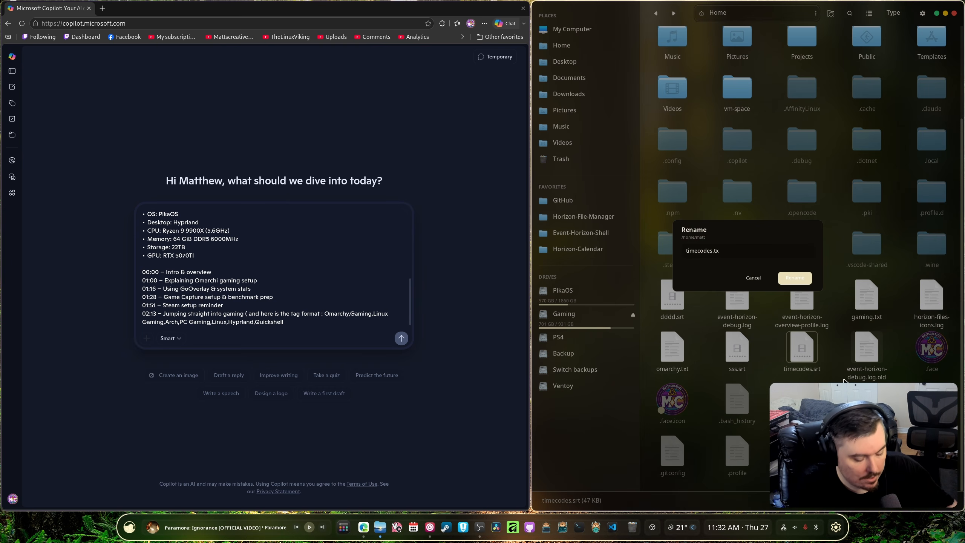
pyautogui.write('xt')
pyautogui.press('Return')
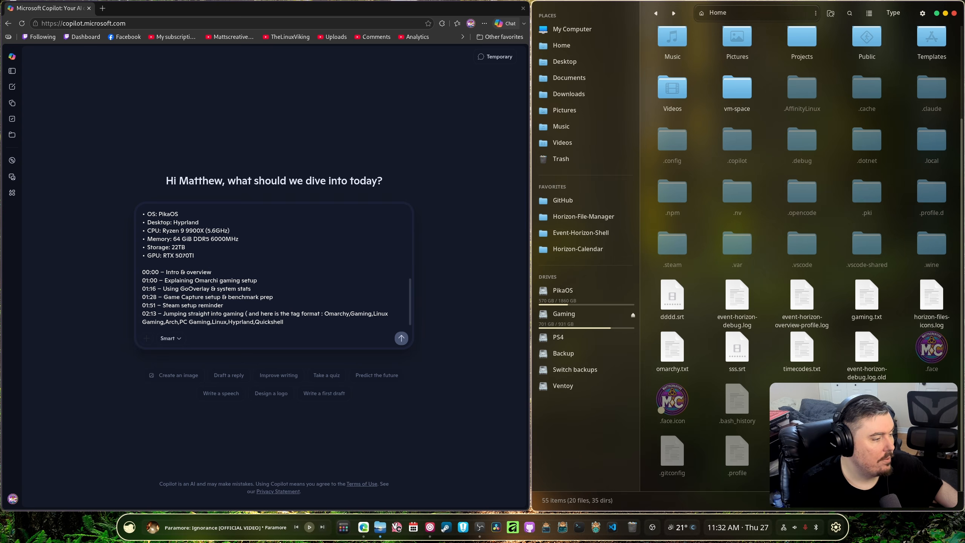
# Step: Attach timecodes.txt to the Copilot prompt, send it and review the generated timecodes
pyautogui.moveTo(795, 361); pyautogui.dragTo(398, 355)
pyautogui.click(401, 353)
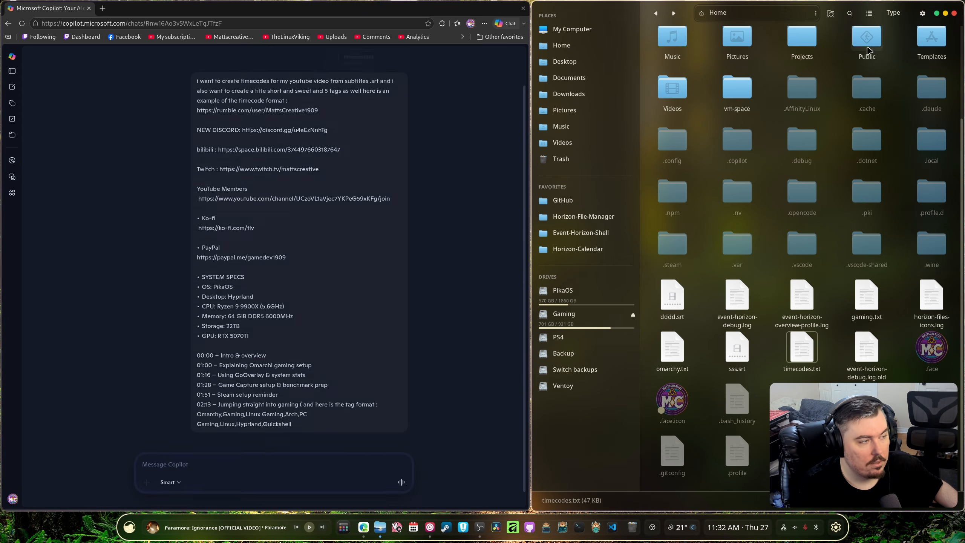
pyautogui.press('super+f')
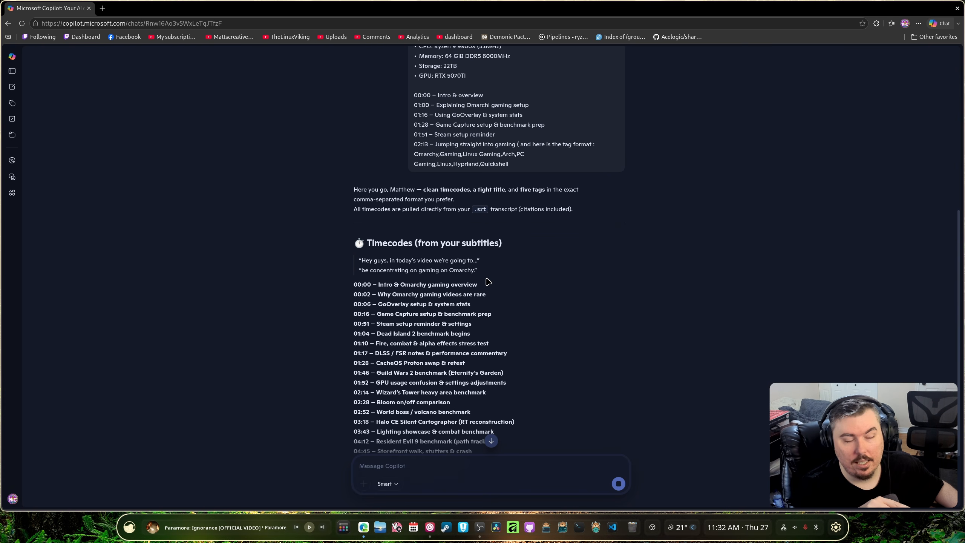
pyautogui.scroll(-1, 581, 335)
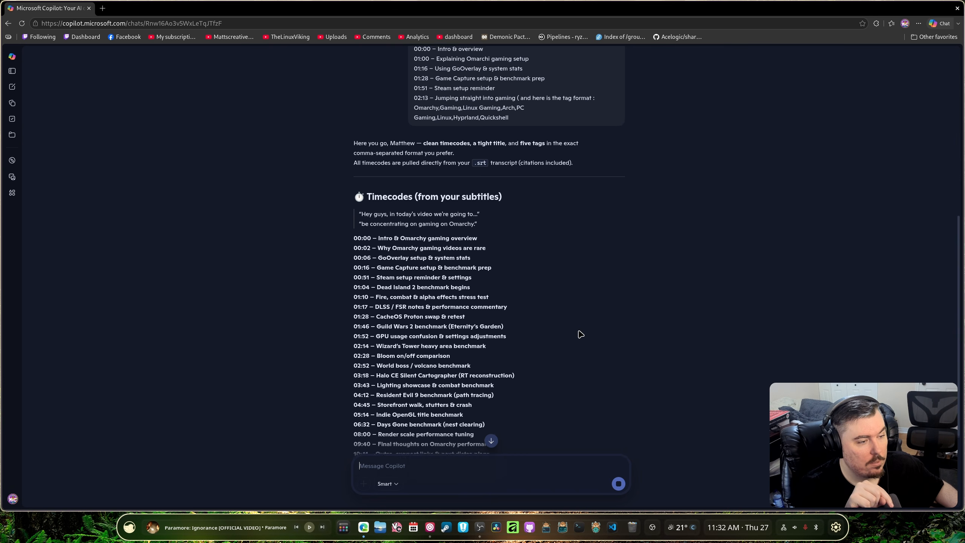
pyautogui.scroll(-1, 580, 335)
pyautogui.scroll(-2, 581, 335)
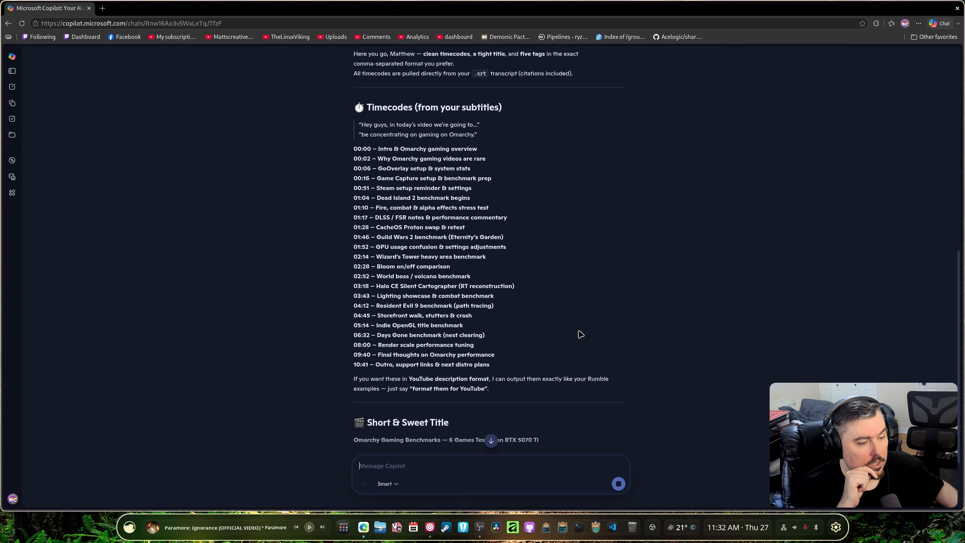
pyautogui.scroll(1, 580, 334)
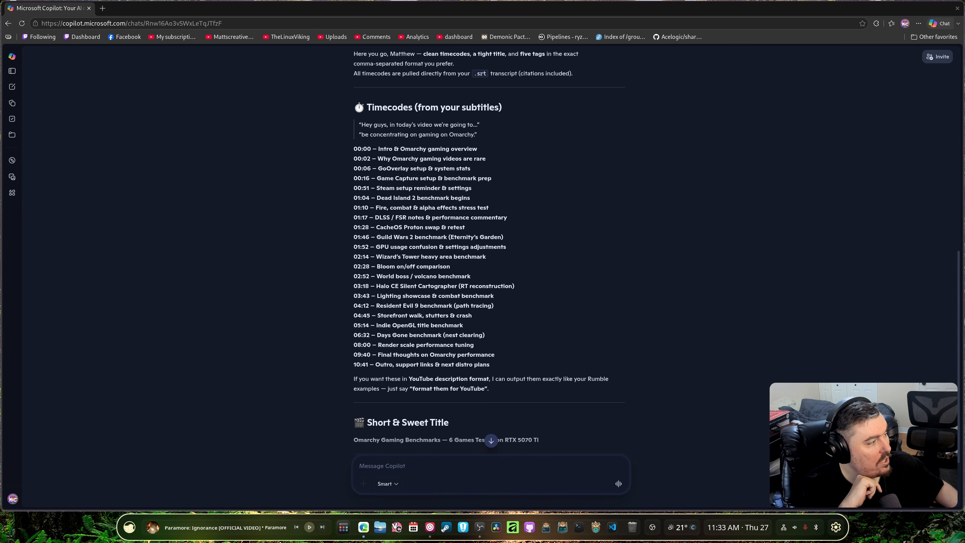
# Step: Switch to YouTube Studio and correct the spelling to "Omarchy" in the description's 01:00 timecode line
pyautogui.press('super+shift+Left')
pyautogui.scroll(6, 724, 289)
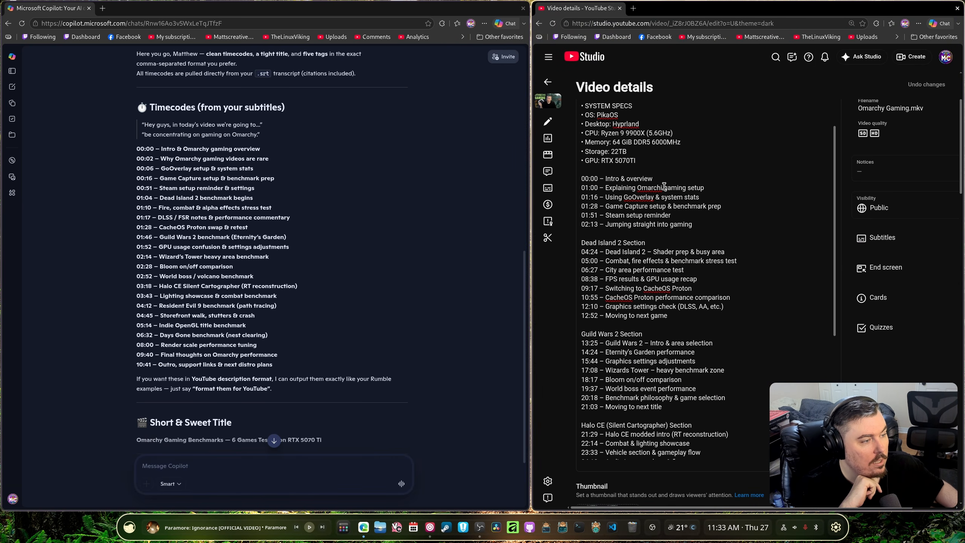
pyautogui.click(663, 187)
pyautogui.press('BackSpace')
pyautogui.write('y')
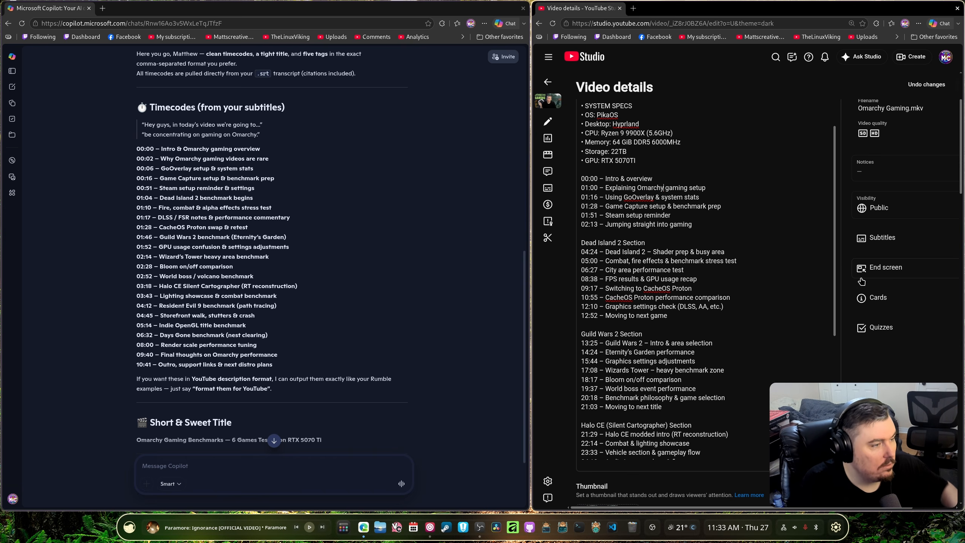
# Step: Correct "CacheOS" to "CachyOS" in the 09:17 and 10:55 timecode lines of the video description
pyautogui.scroll(-3, 695, 266)
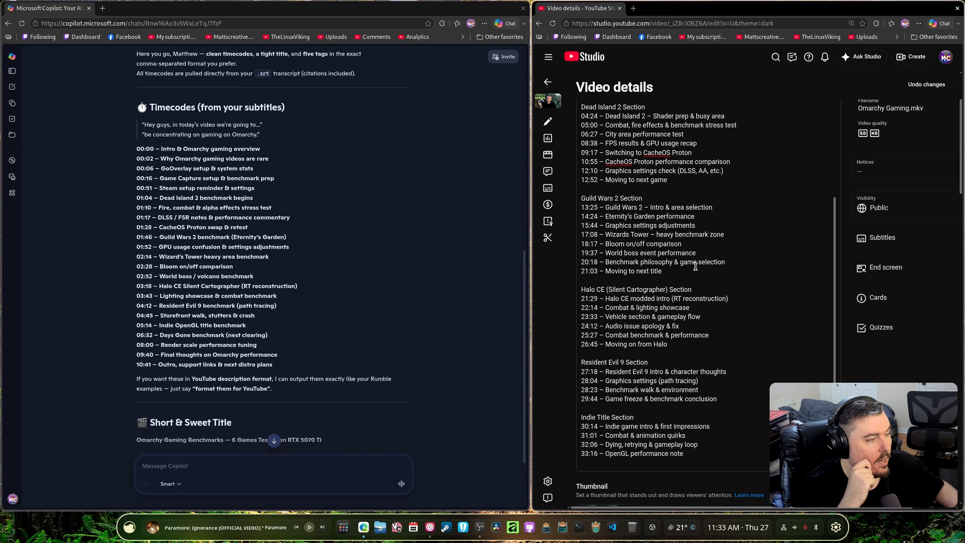
pyautogui.scroll(-2, 682, 335)
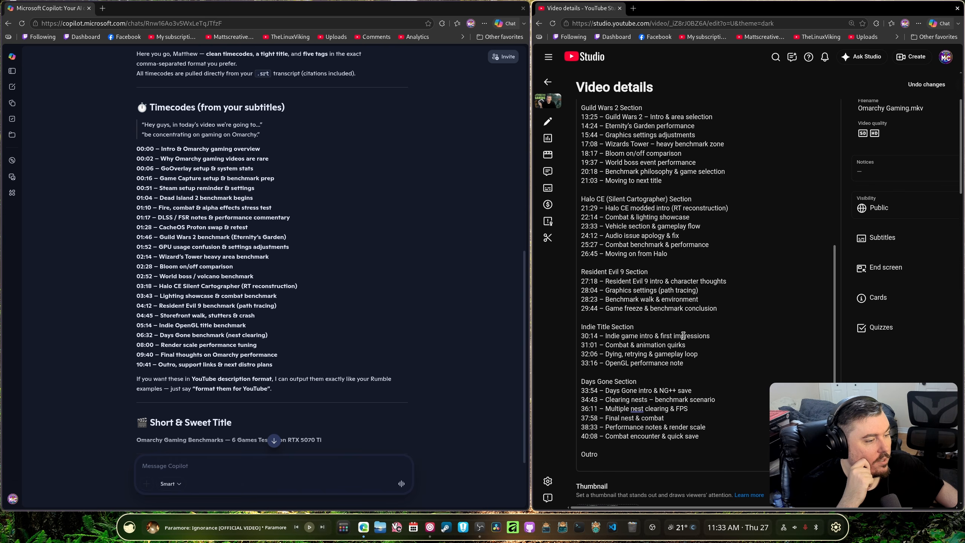
pyautogui.scroll(3, 683, 335)
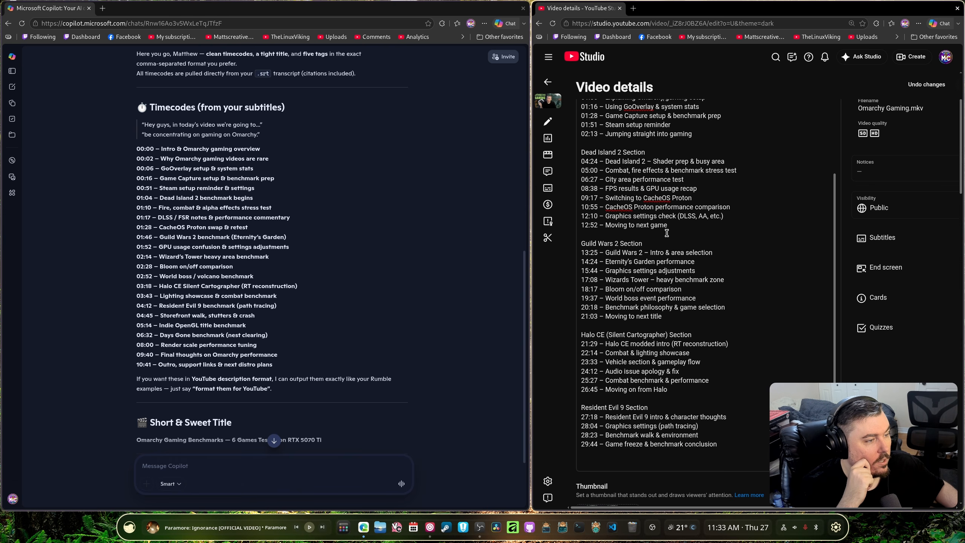
pyautogui.rightClick(661, 200)
pyautogui.click(665, 209)
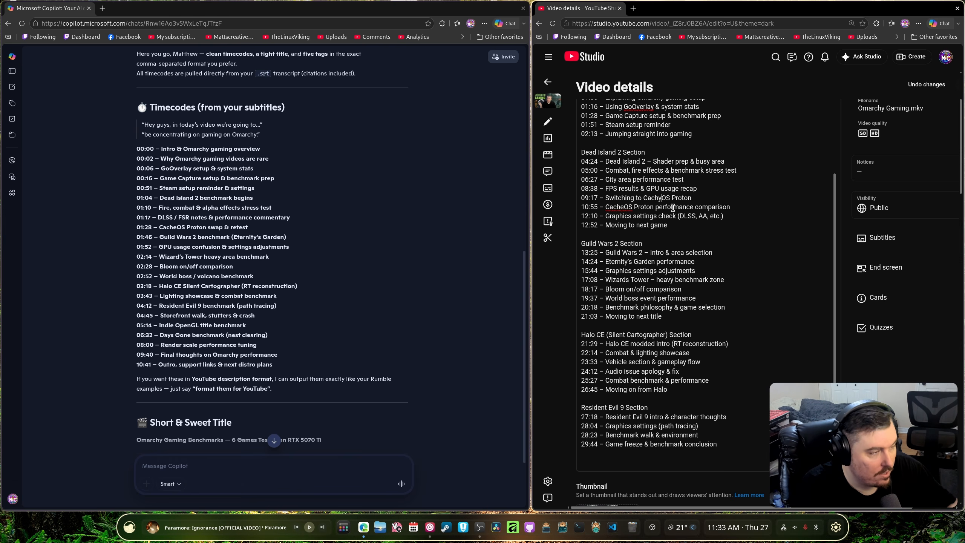
pyautogui.click(664, 207)
pyautogui.press('Left')
pyautogui.press('BackSpace')
pyautogui.write('y')
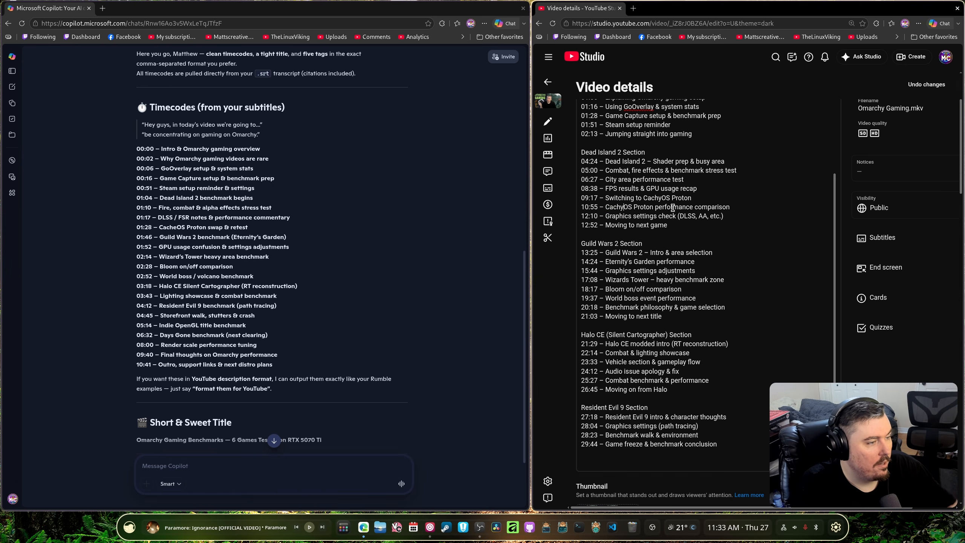
# Step: Compare Copilot's timecodes, title and tags with the description, title and tags in YouTube Studio
pyautogui.scroll(1, 908, 102)
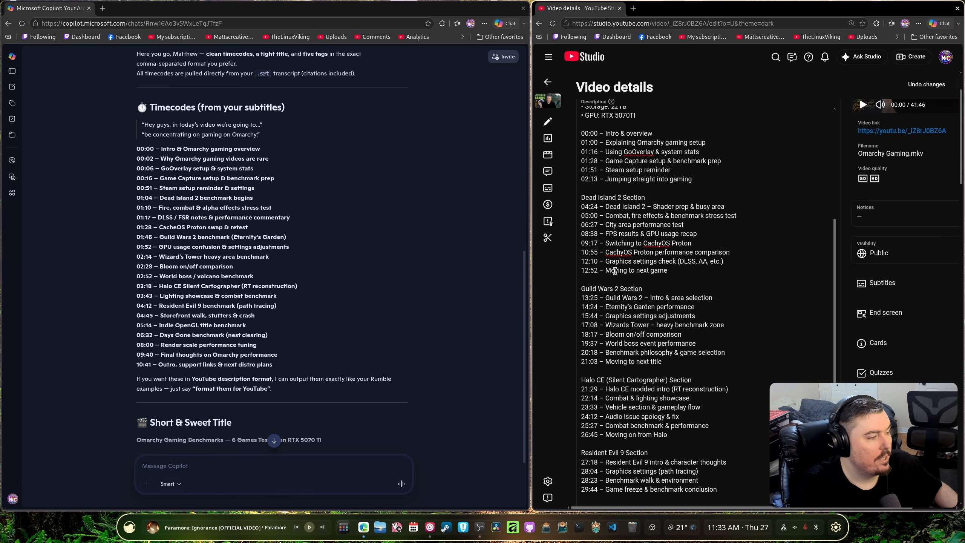
pyautogui.scroll(-3, 317, 331)
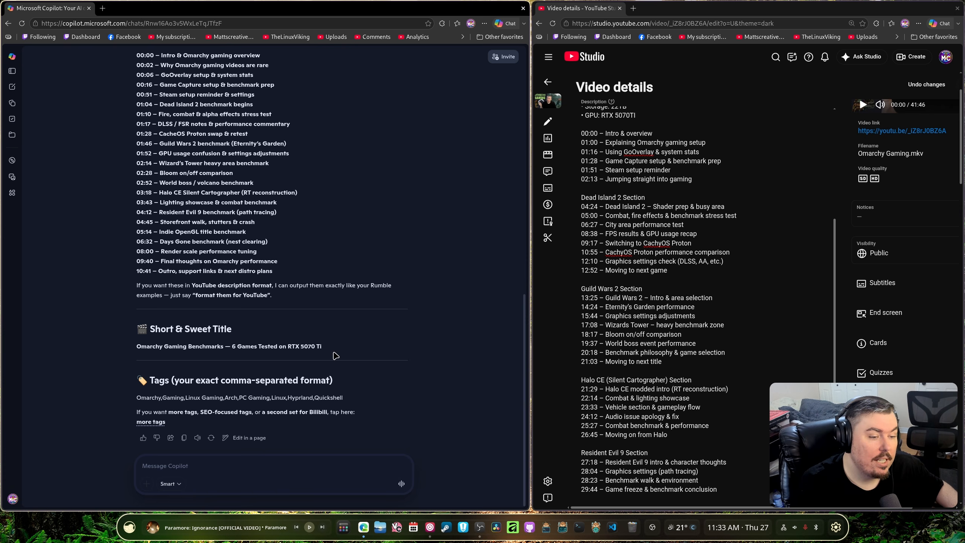
pyautogui.scroll(10, 684, 327)
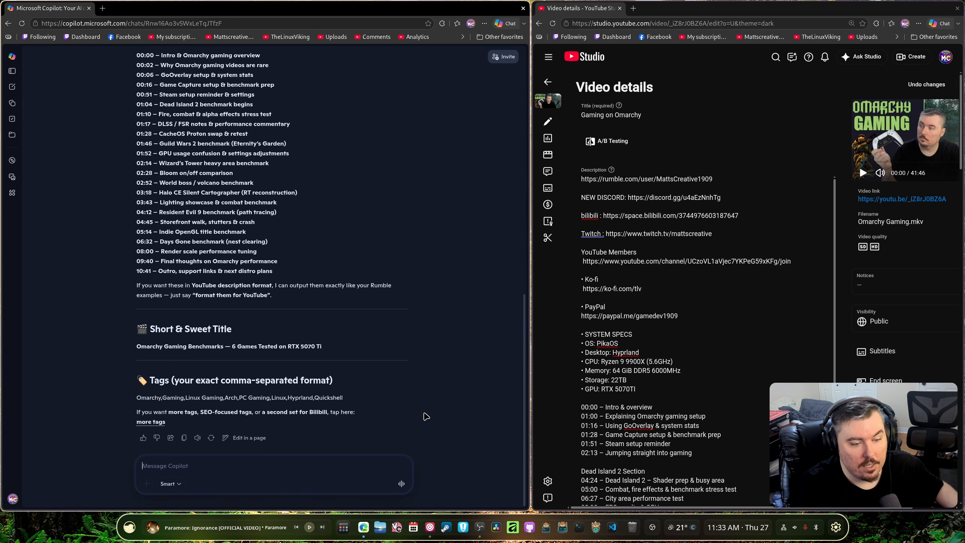
pyautogui.moveTo(365, 398); pyautogui.dragTo(134, 402)
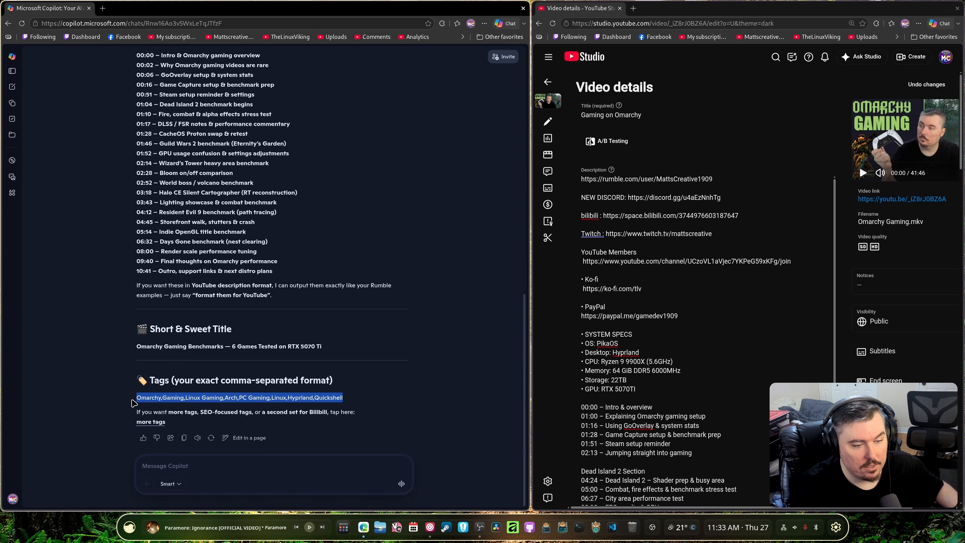
pyautogui.scroll(-15, 707, 305)
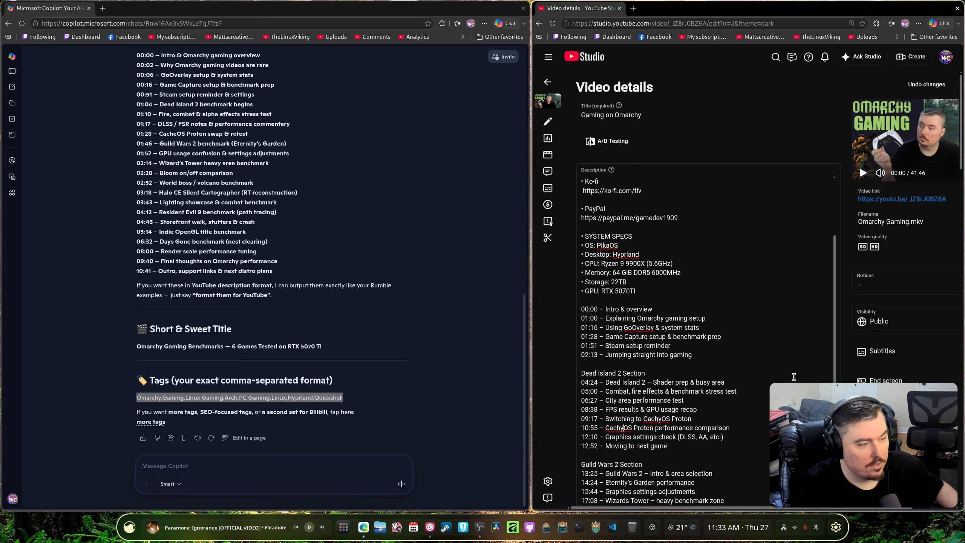
pyautogui.scroll(-20, 707, 304)
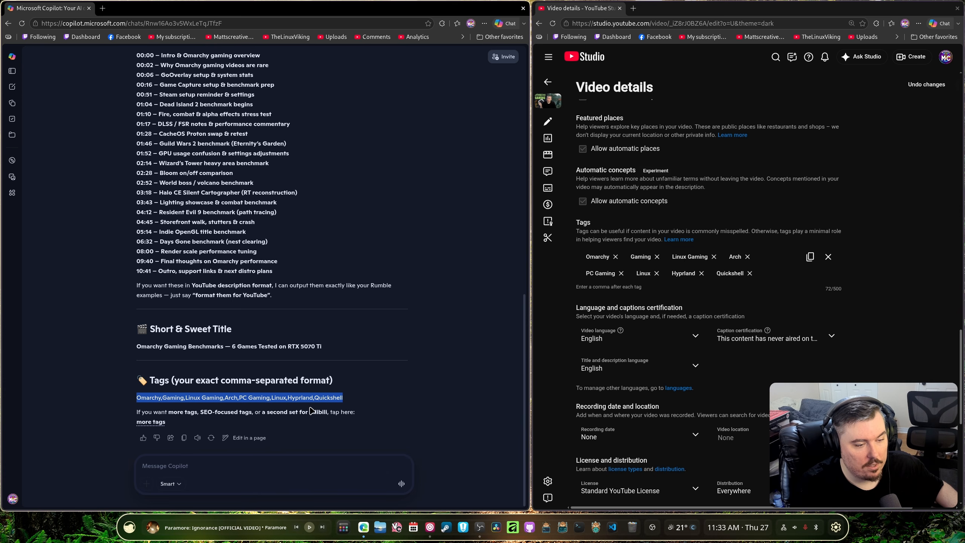
pyautogui.click(386, 401)
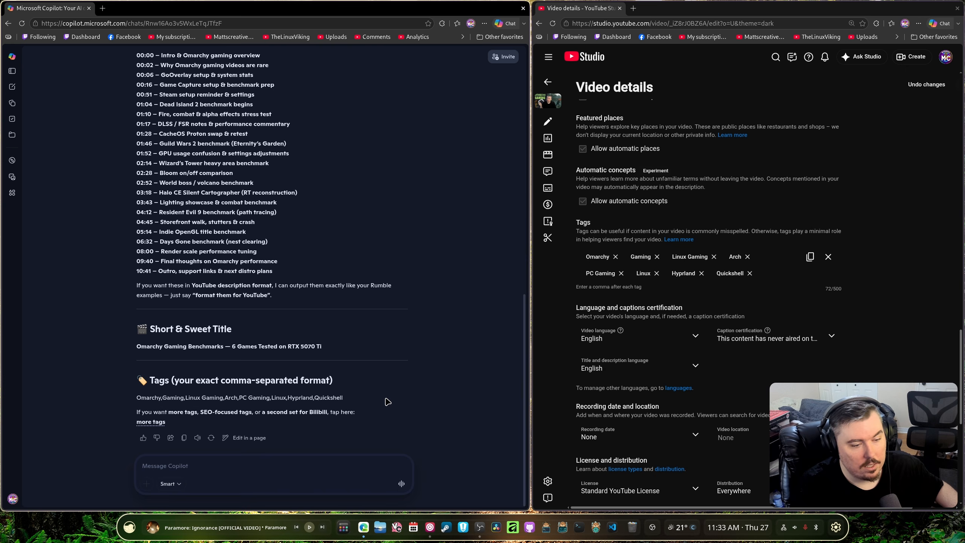
pyautogui.scroll(5, 386, 401)
pyautogui.scroll(-3, 387, 401)
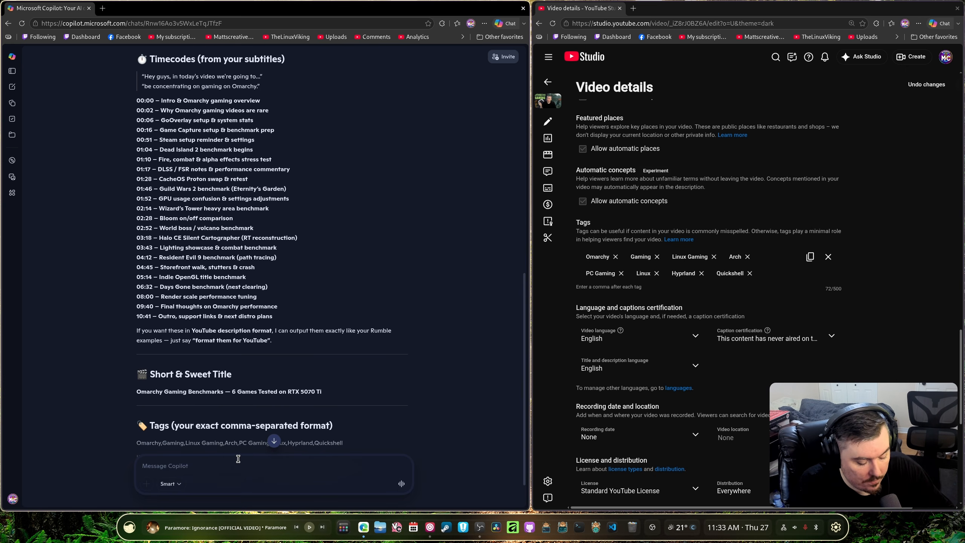
# Step: Ask Copilot for three hashtags with the message "hashtags 3"
pyautogui.write('has')
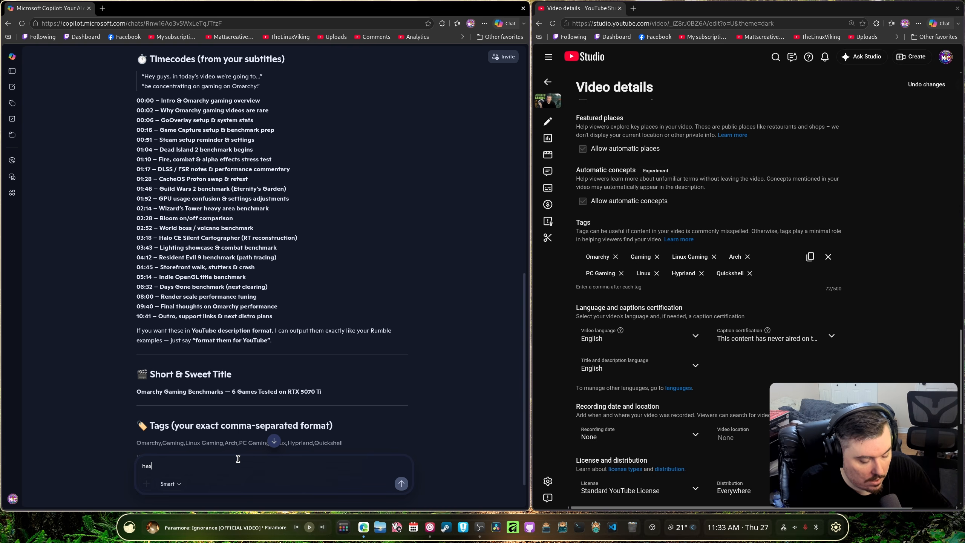
pyautogui.write('ht')
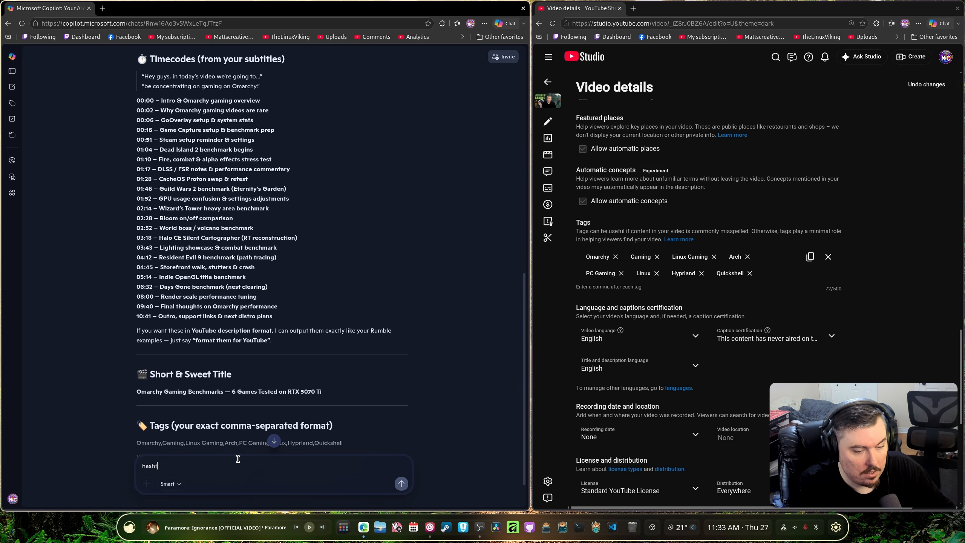
pyautogui.write('AGSs 3')
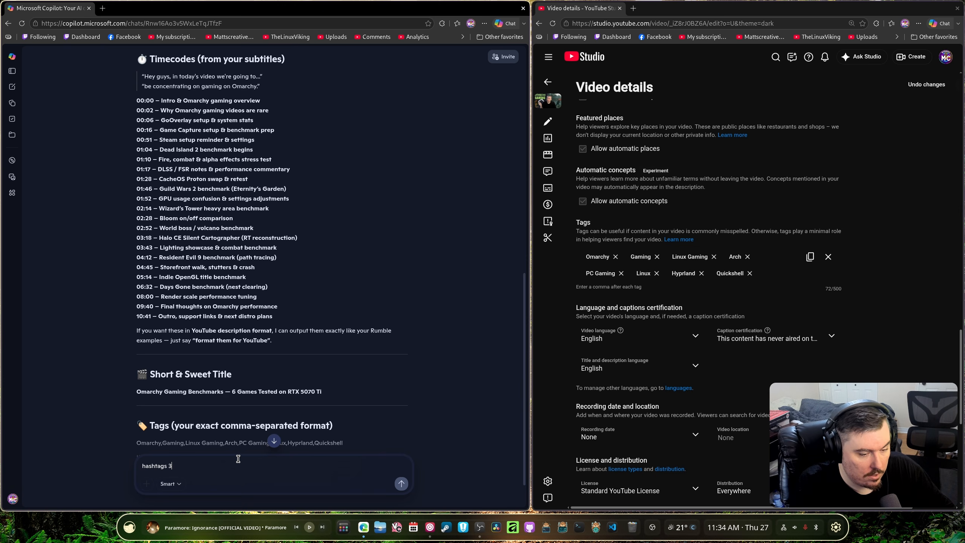
pyautogui.press('Return')
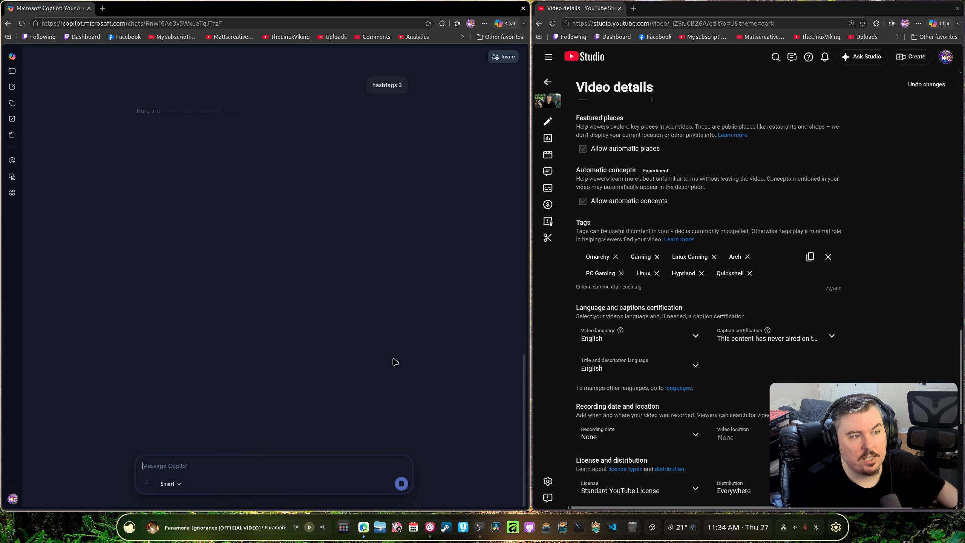
# Step: Copy the hashtags #OmarchyGaming #LinuxBenchmarks #Hyprland from Copilot's reply
pyautogui.scroll(15, 889, 319)
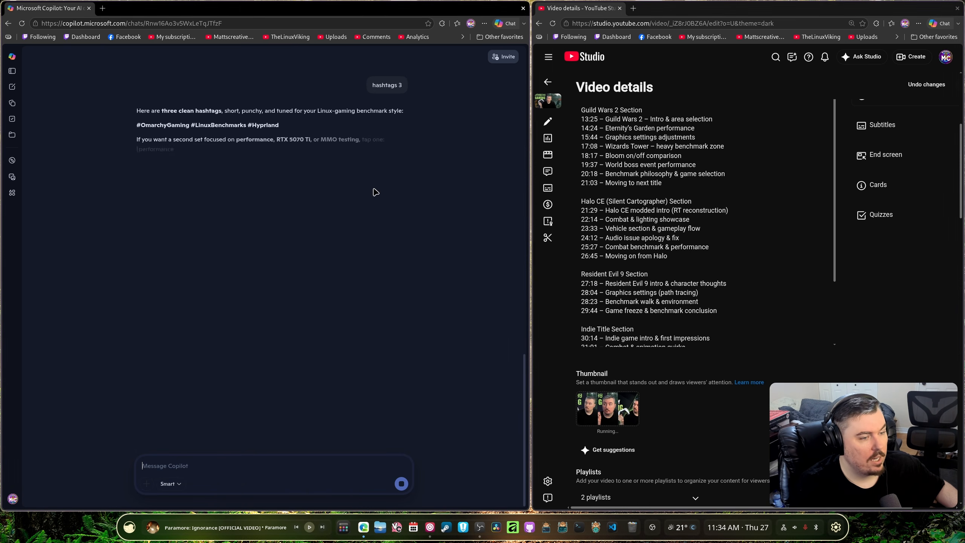
pyautogui.moveTo(310, 128); pyautogui.dragTo(132, 130)
pyautogui.rightClick(149, 125)
pyautogui.click(172, 134)
# Step: Complete the description's Outro section in YouTube Studio with the 40:34, 41:00 and 41:23 timecode lines
pyautogui.scroll(-3, 747, 263)
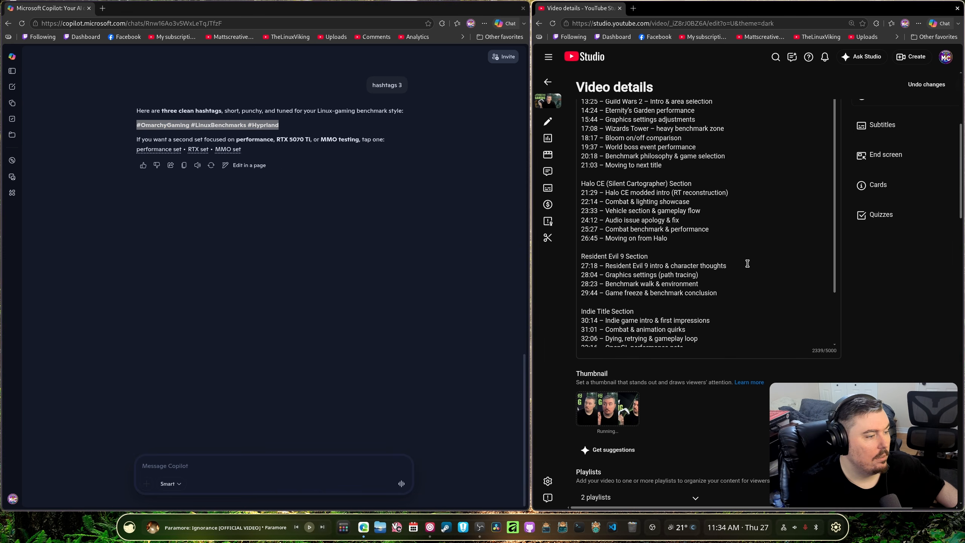
pyautogui.scroll(-3, 639, 335)
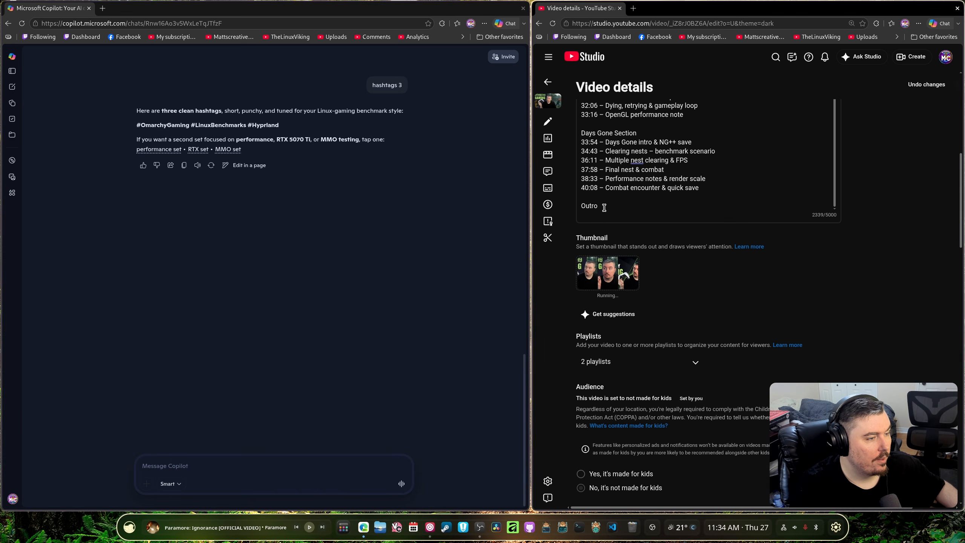
pyautogui.click(582, 206)
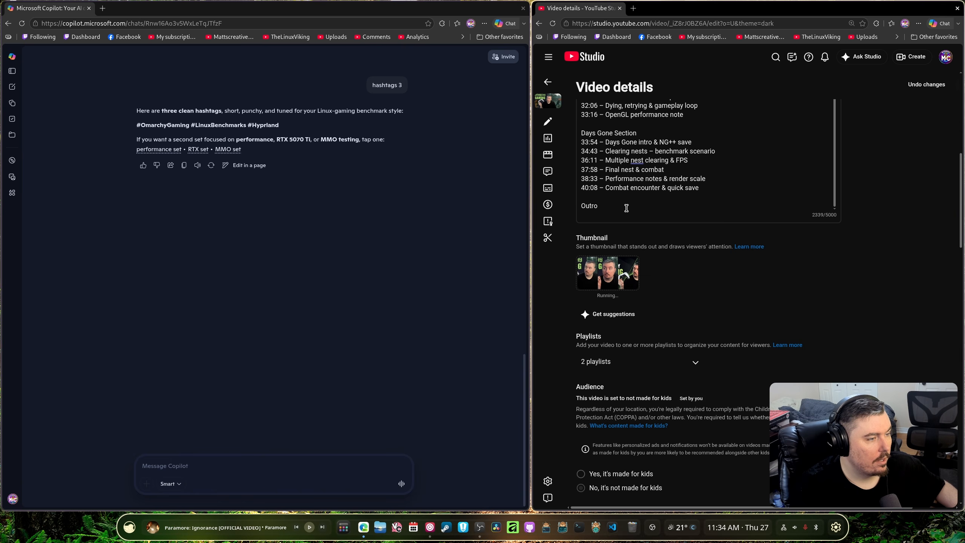
pyautogui.scroll(10, 277, 213)
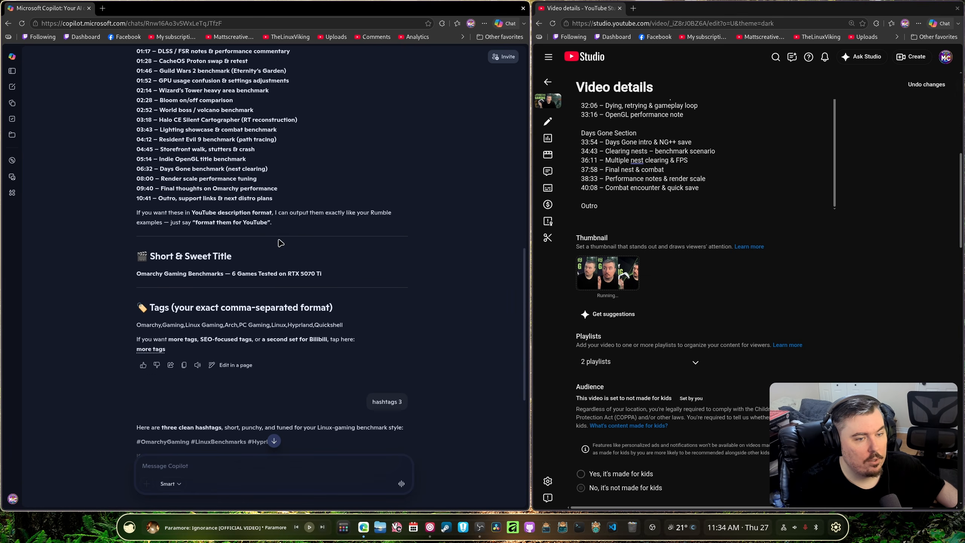
pyautogui.moveTo(274, 198); pyautogui.dragTo(164, 198)
pyautogui.click(347, 191)
pyautogui.scroll(3, 346, 205)
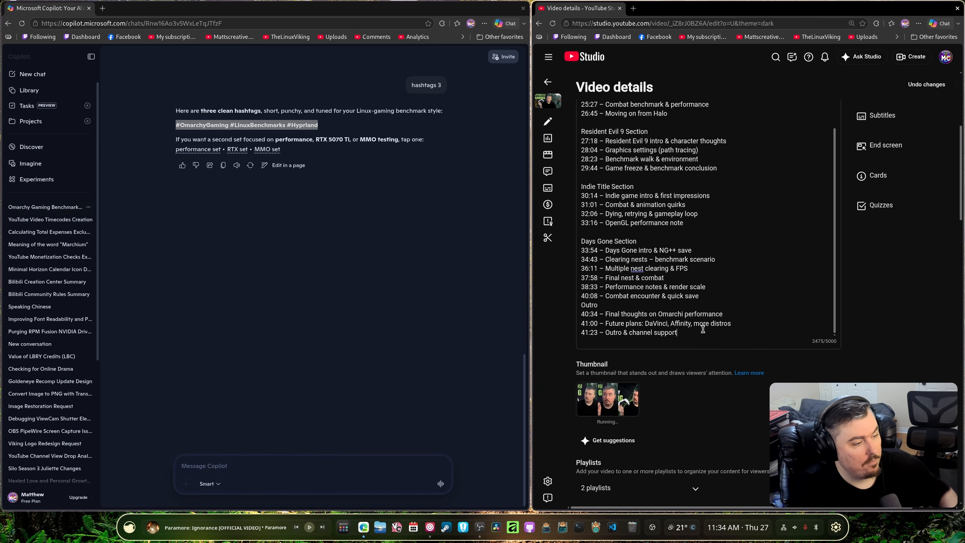
# Step: Add Copilot's three hashtags below the Outro section of the description, accepting the suggested #hyprland for the last one
pyautogui.press('Return')
pyautogui.press('Return')
pyautogui.hotkey('ctrl', 'v')
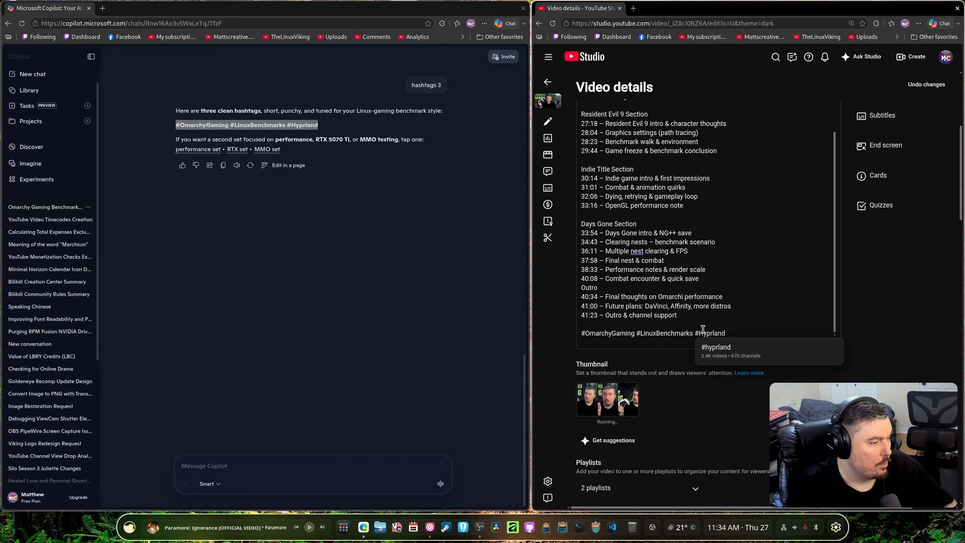
pyautogui.press('Return')
# Step: Replace the #LinuxBenchmarks hashtag in the description with the suggested #linuxgaming
pyautogui.hotkey('ctrl', 'Left')
pyautogui.hotkey('ctrl', 'Left')
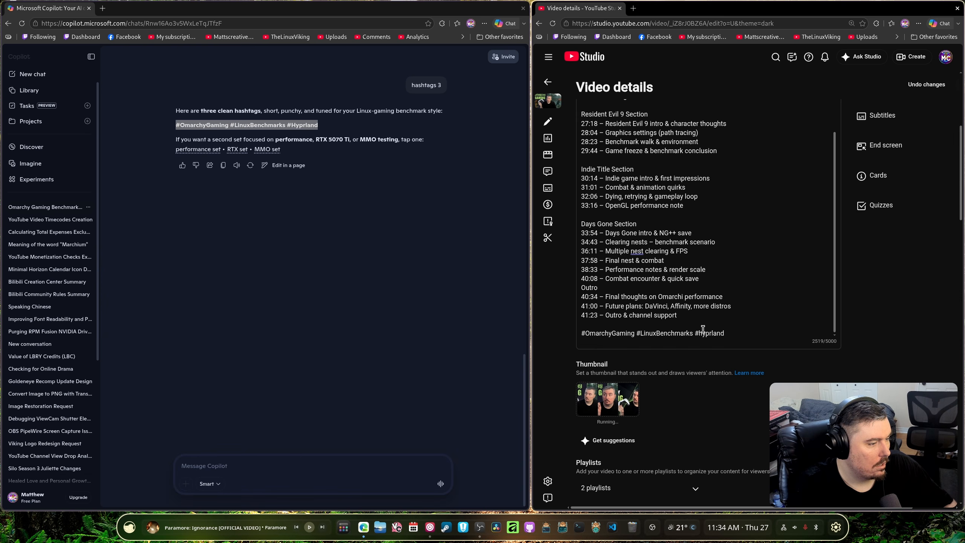
pyautogui.press('BackSpace')
pyautogui.press('BackSpace')
pyautogui.press('BackSpace')
pyautogui.press('BackSpace')
pyautogui.press('BackSpace')
pyautogui.press('BackSpace')
pyautogui.press('BackSpace')
pyautogui.press('BackSpace')
pyautogui.press('BackSpace')
pyautogui.press('BackSpace')
pyautogui.write('g')
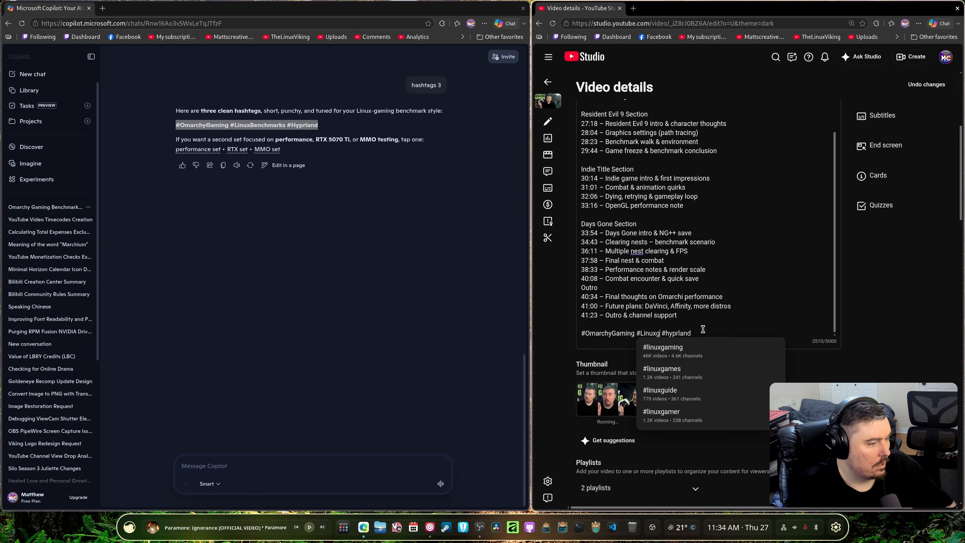
pyautogui.write('a')
pyautogui.press('Return')
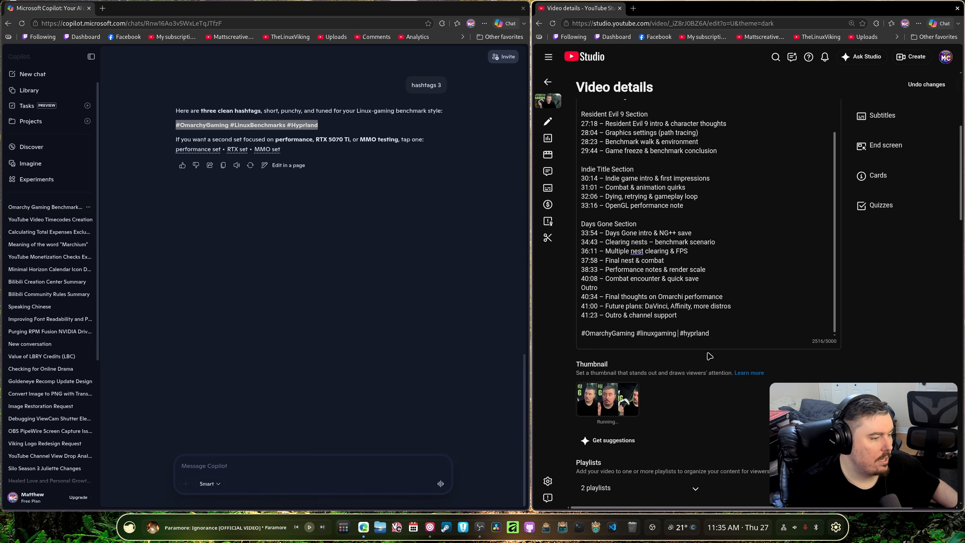
# Step: Shorten the #OmarchyGaming hashtag in the description to #Omarchy
pyautogui.click(635, 333)
pyautogui.press('BackSpace')
pyautogui.press('BackSpace')
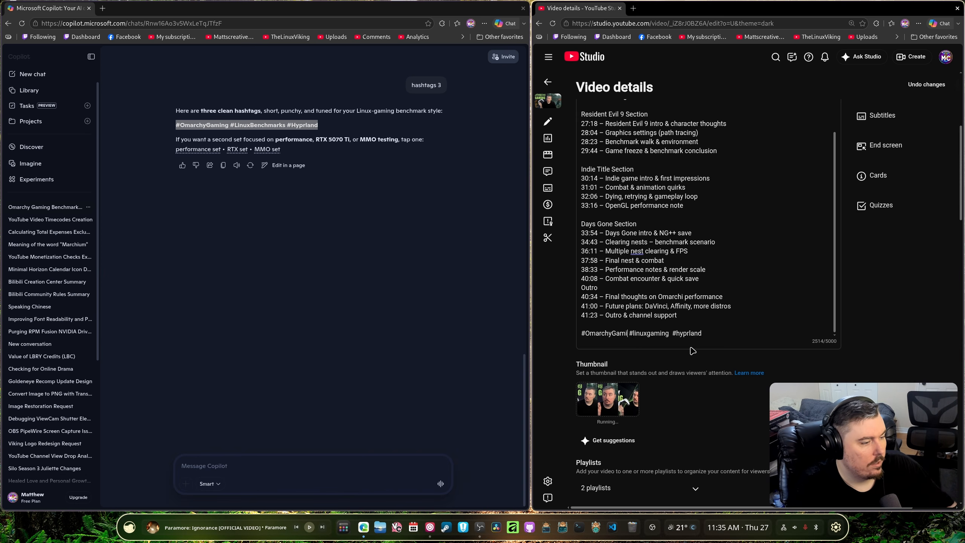
pyautogui.press('BackSpace')
pyautogui.press('BackSpace')
pyautogui.press('BackSpace')
pyautogui.press('BackSpace')
pyautogui.press('BackSpace')
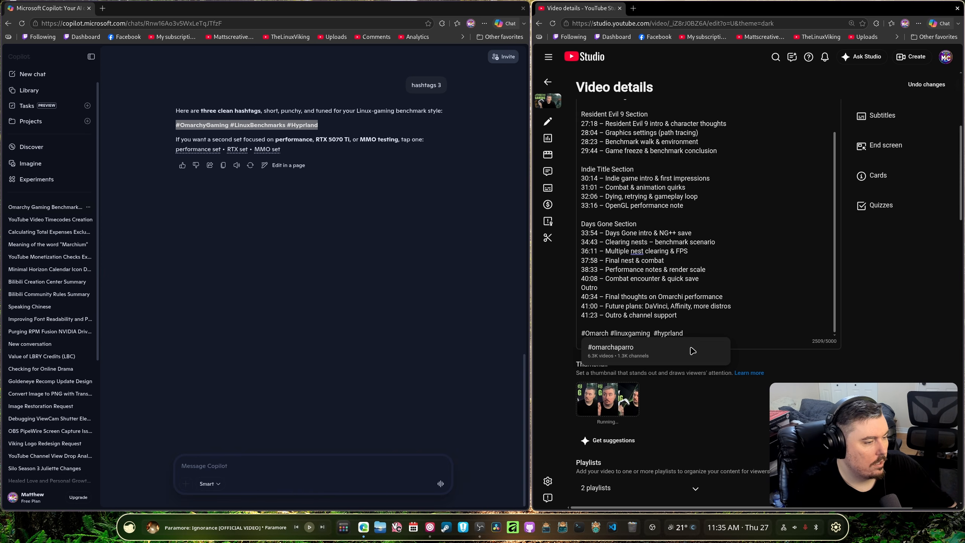
pyautogui.write('y')
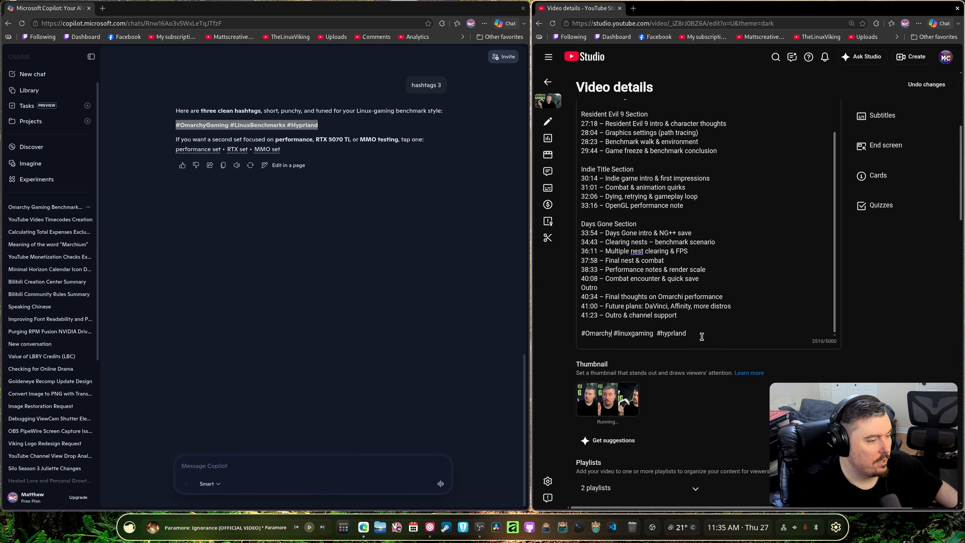
# Step: Save the video details and close the Copilot window
pyautogui.moveTo(745, 508); pyautogui.dragTo(794, 507)
pyautogui.click(919, 84)
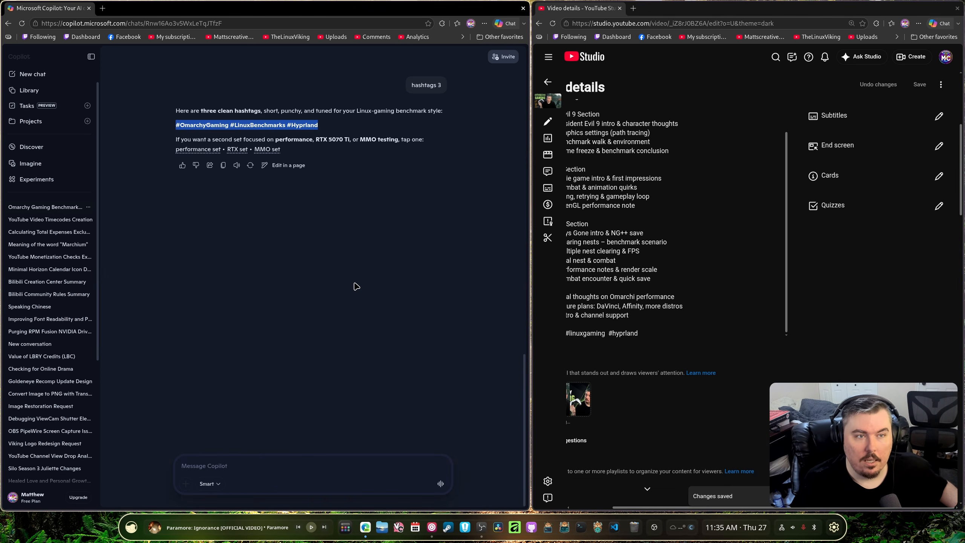
pyautogui.click(388, 263)
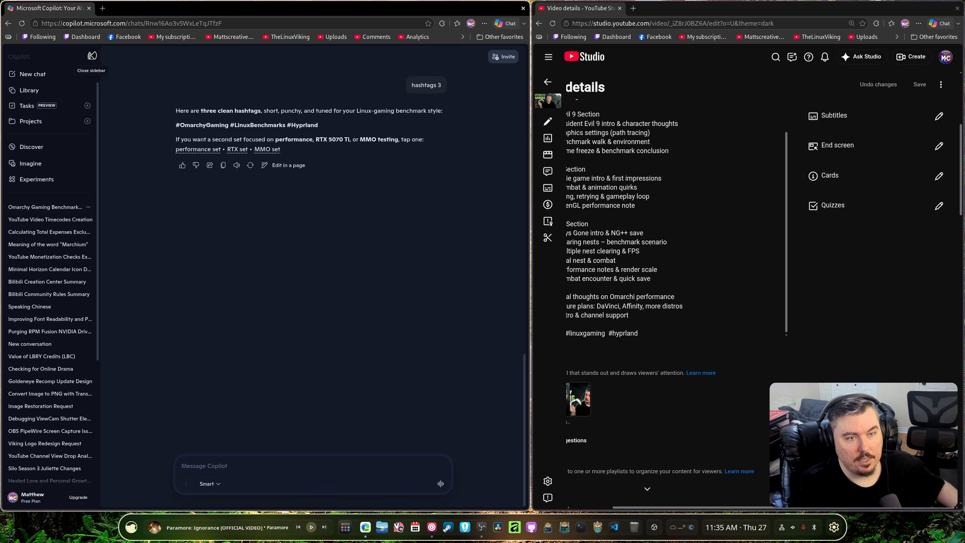
pyautogui.click(91, 57)
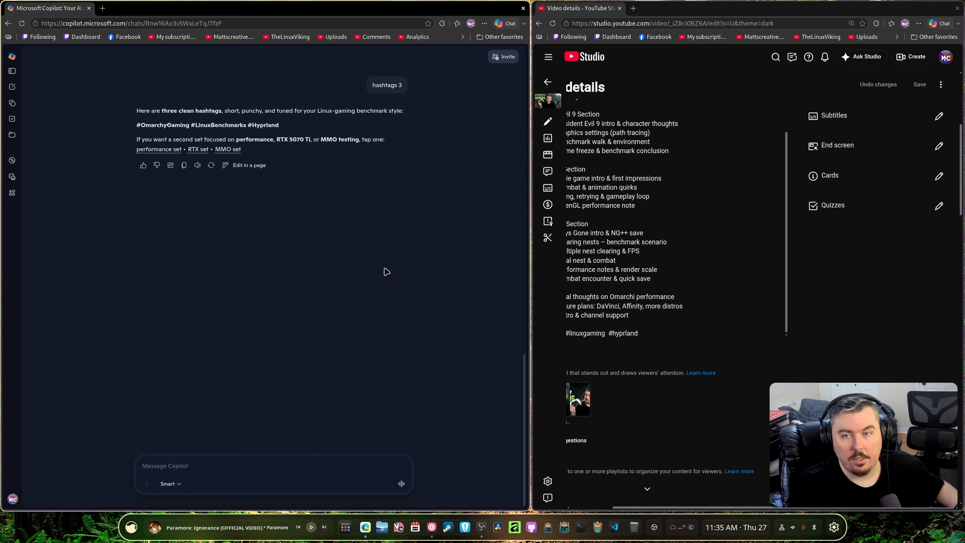
pyautogui.press('super+w')
# Step: Review the saved description's timecodes and hashtags and the video's tags in YouTube Studio
pyautogui.scroll(10, 331, 293)
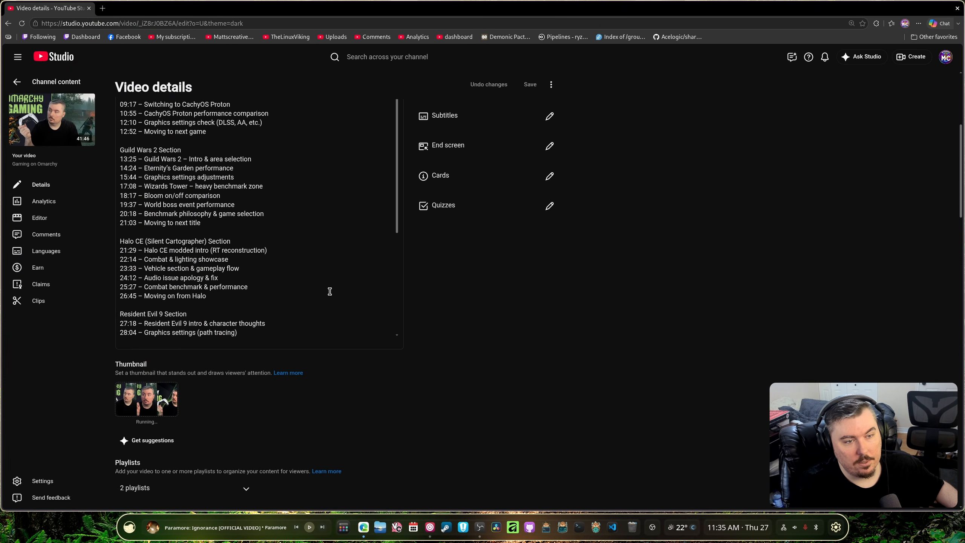
pyautogui.scroll(5, 177, 147)
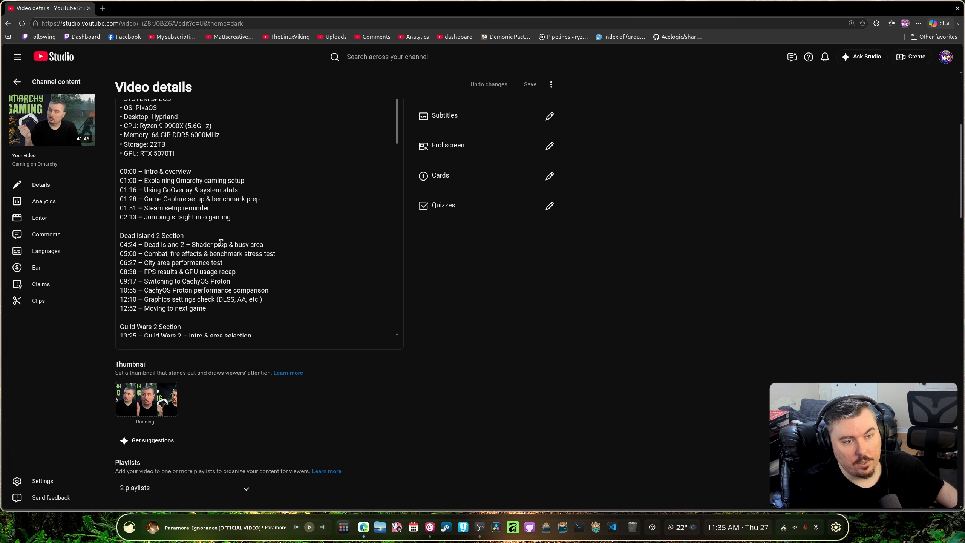
pyautogui.scroll(-15, 221, 243)
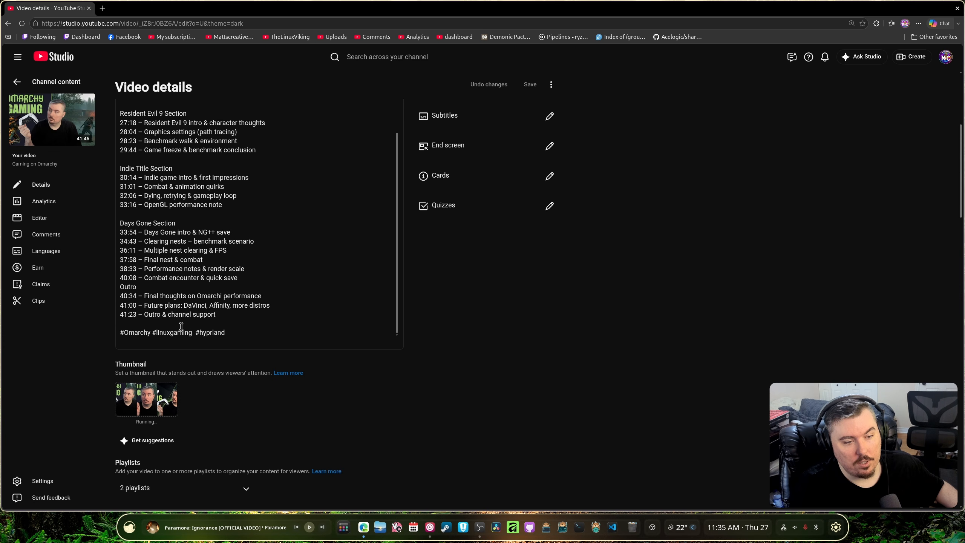
pyautogui.scroll(-20, 338, 327)
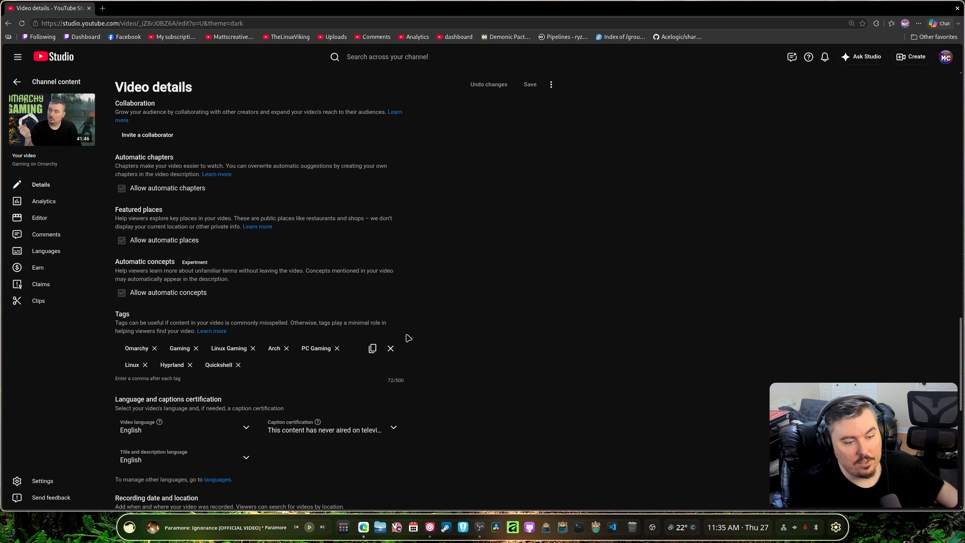
pyautogui.scroll(20, 457, 409)
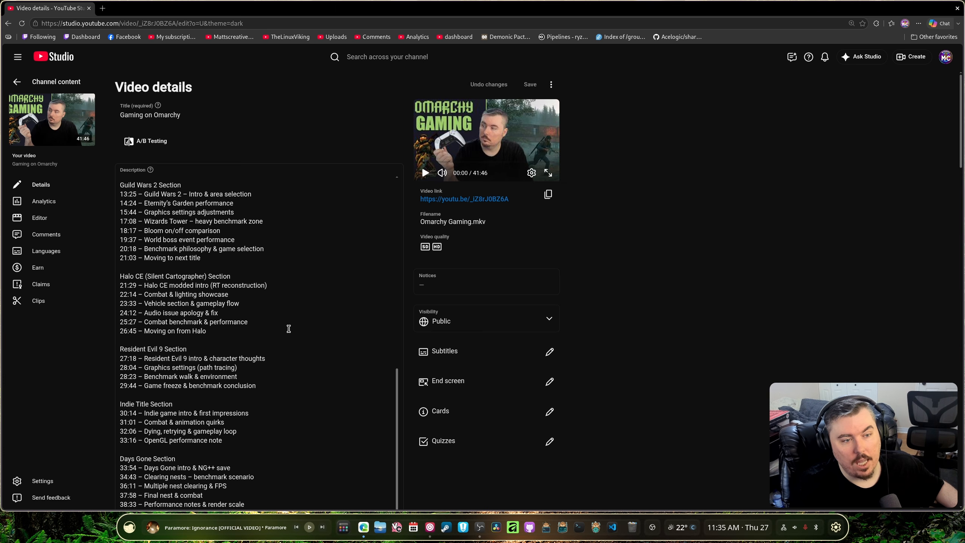
pyautogui.scroll(-5, 220, 417)
pyautogui.scroll(5, 221, 405)
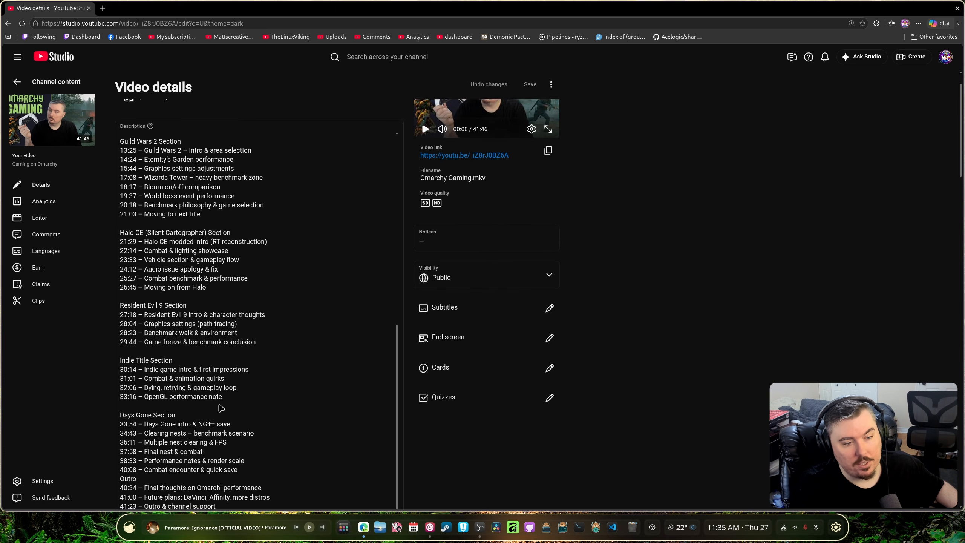